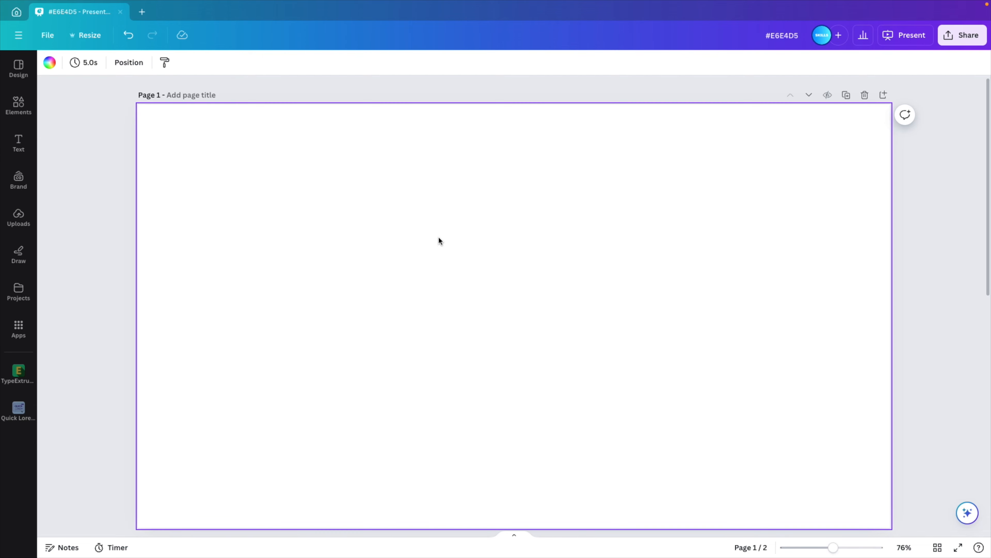
- Set the page 1 background to the beige swatch of the Red brand palette
click(49, 62)
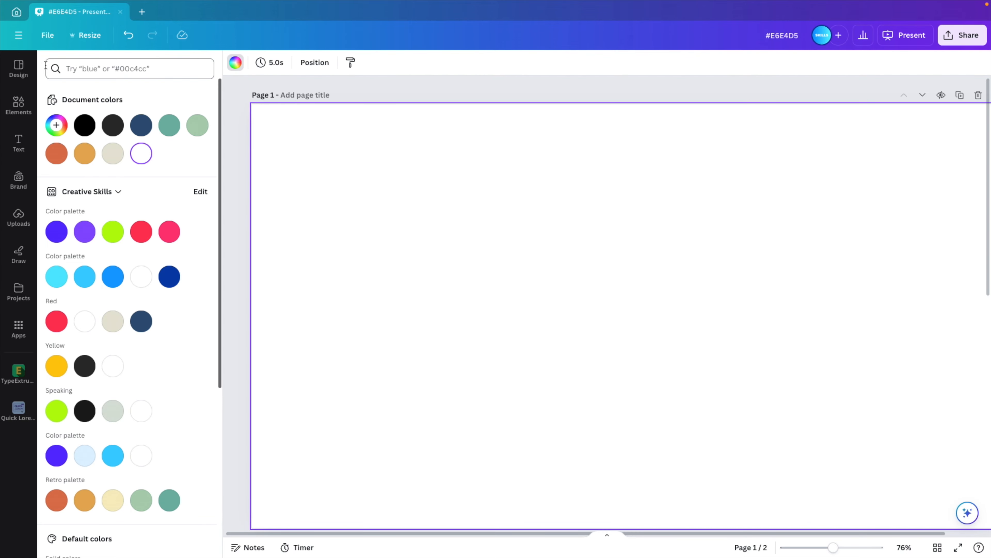
click(118, 321)
click(243, 340)
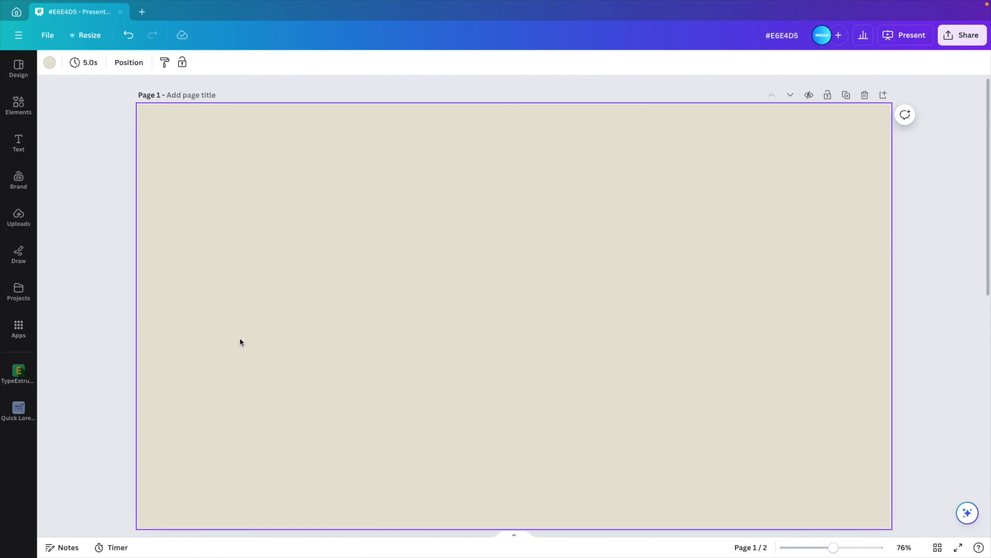
- Search the apps for "type" and open TypeExtrude
click(18, 328)
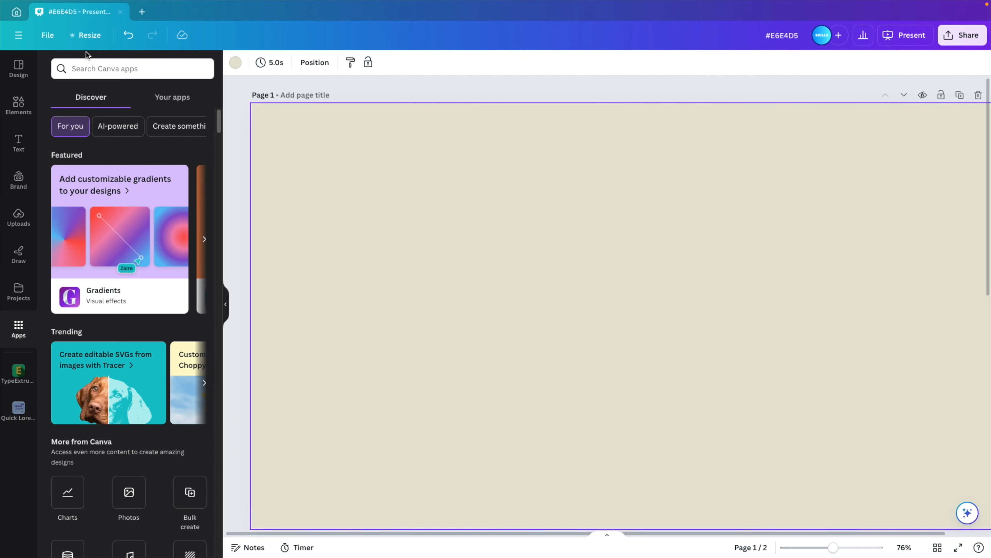
text(type)
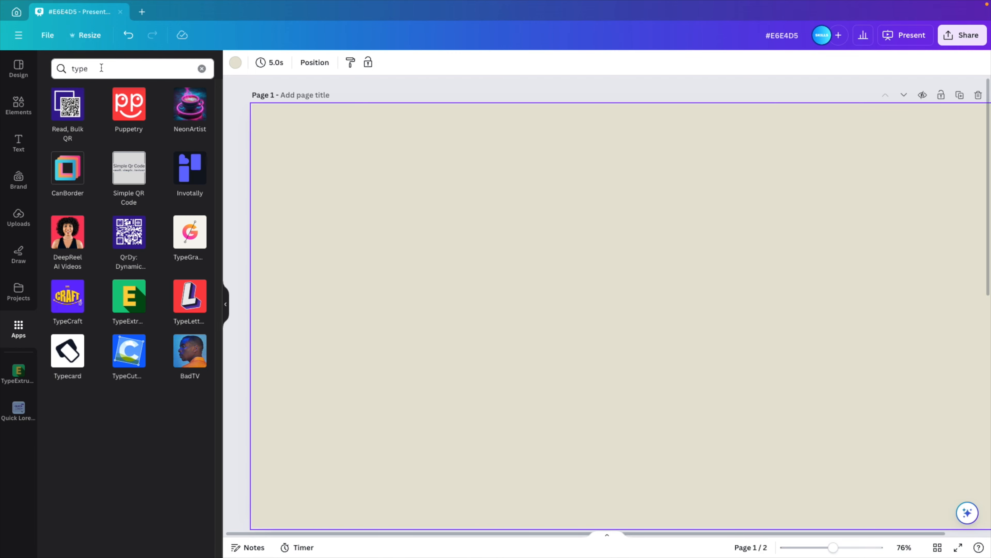
click(123, 308)
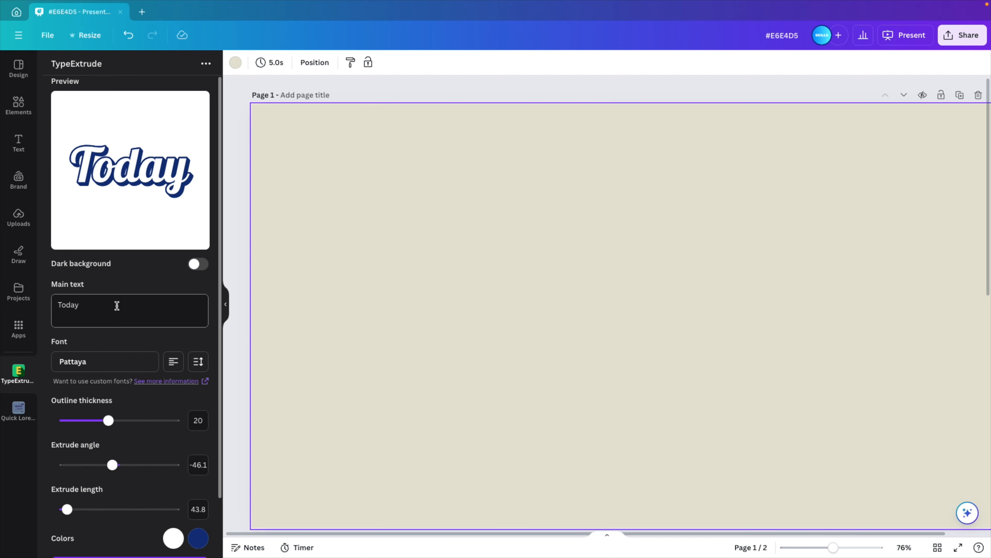
- Enter "Vintage" as the main text in Pattaya and set the extrude angle to -55.6 and extrude length to 81.4
drag(102, 312, 9, 306)
text(Vintage)
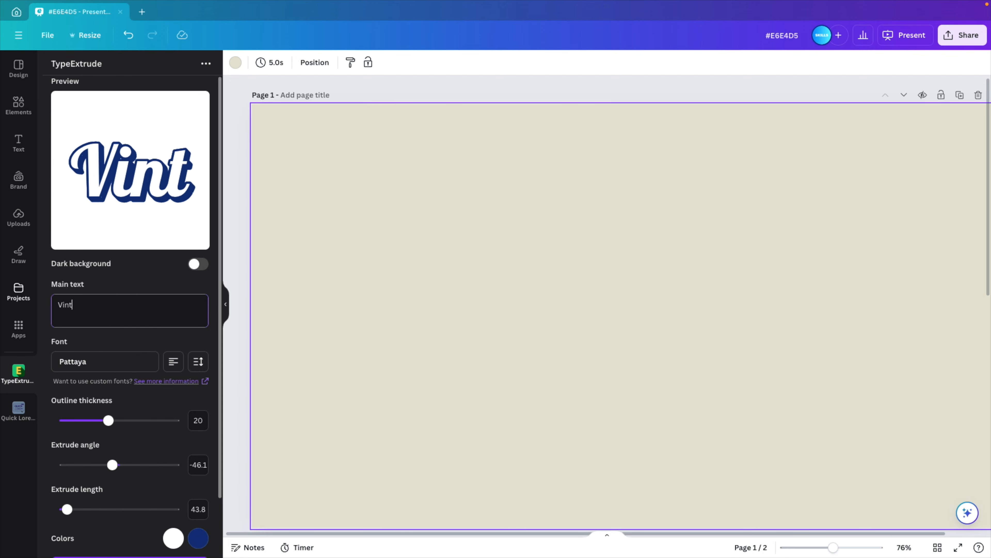
click(87, 368)
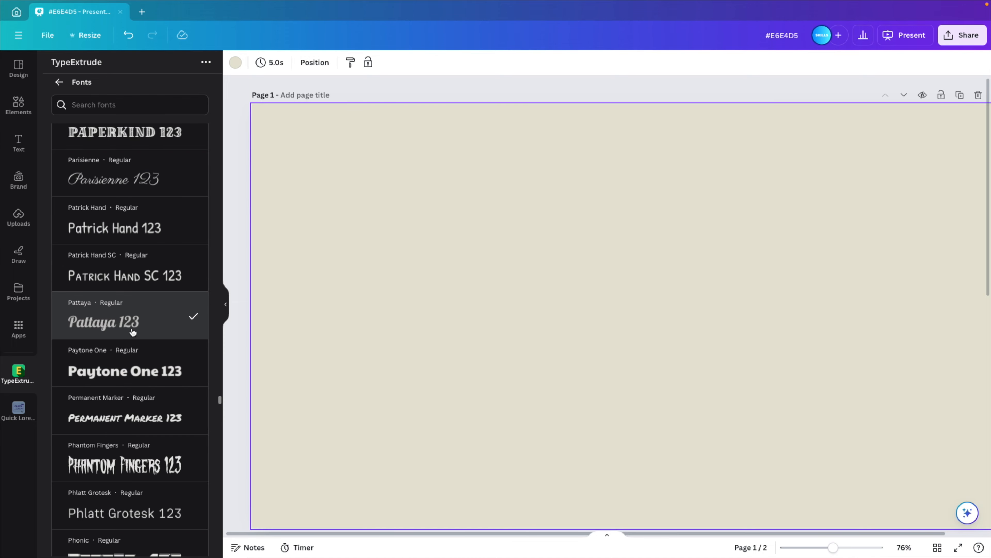
click(58, 81)
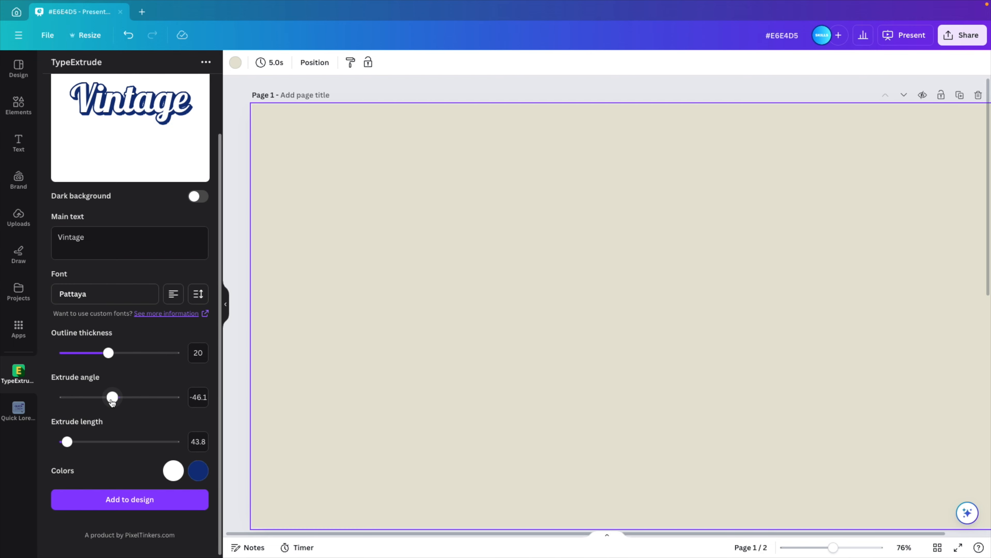
mouse_move(112, 401)
mouse_down()
mouse_move(146, 397)
mouse_move(111, 397)
mouse_up()
drag(71, 446, 69, 444)
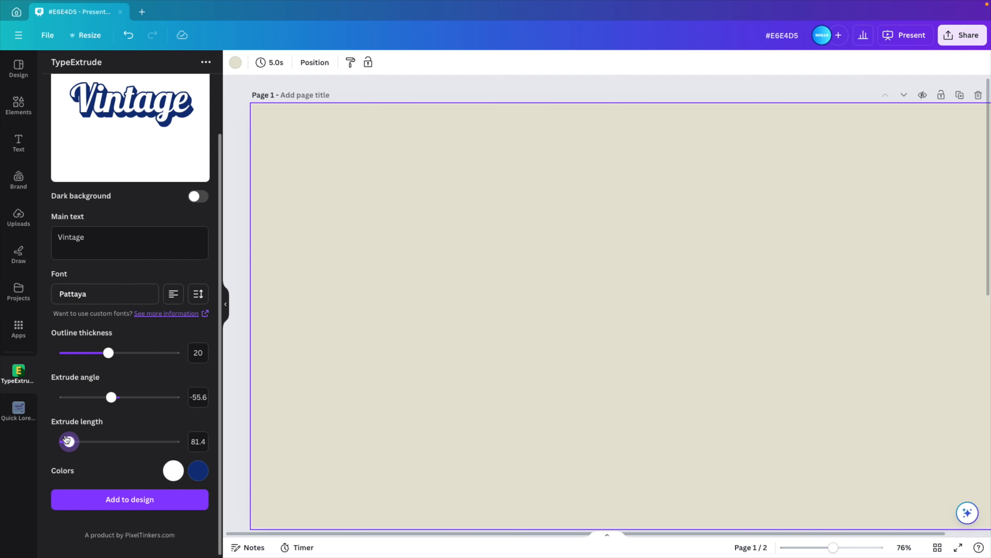
- Set the extrusion colour to the dark blue of the Red palette and add the text to the design
click(198, 473)
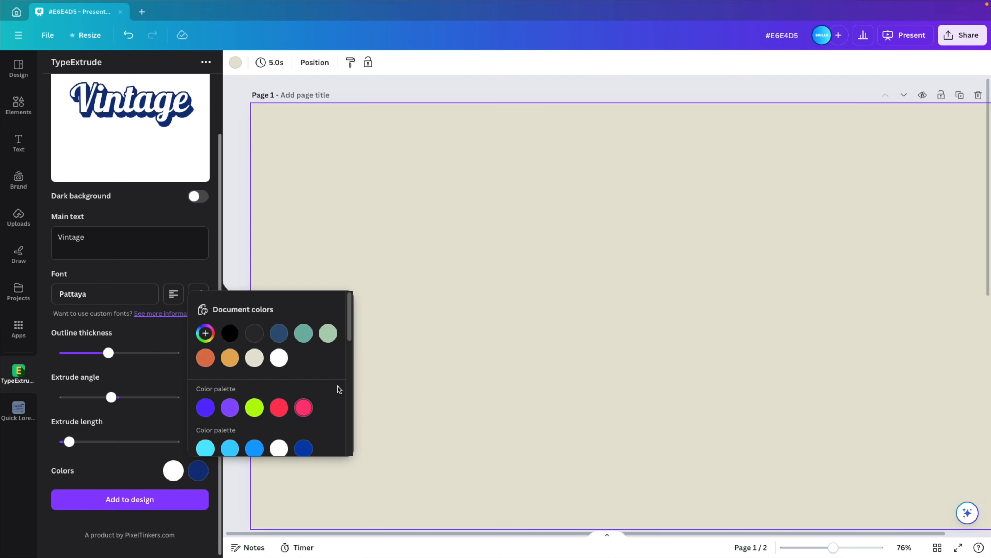
scroll(339, 389, down, 5)
scroll(299, 376, up, 2)
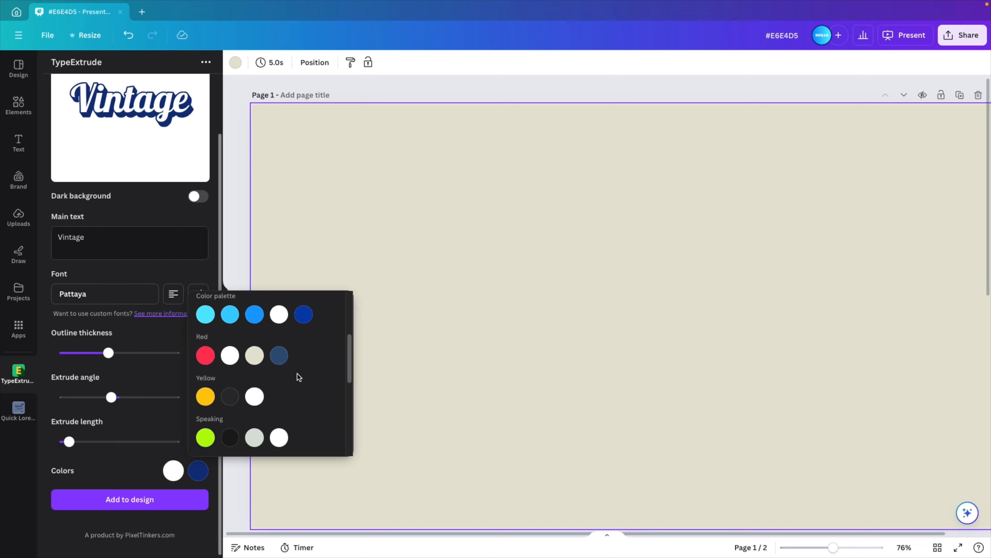
click(278, 356)
click(128, 504)
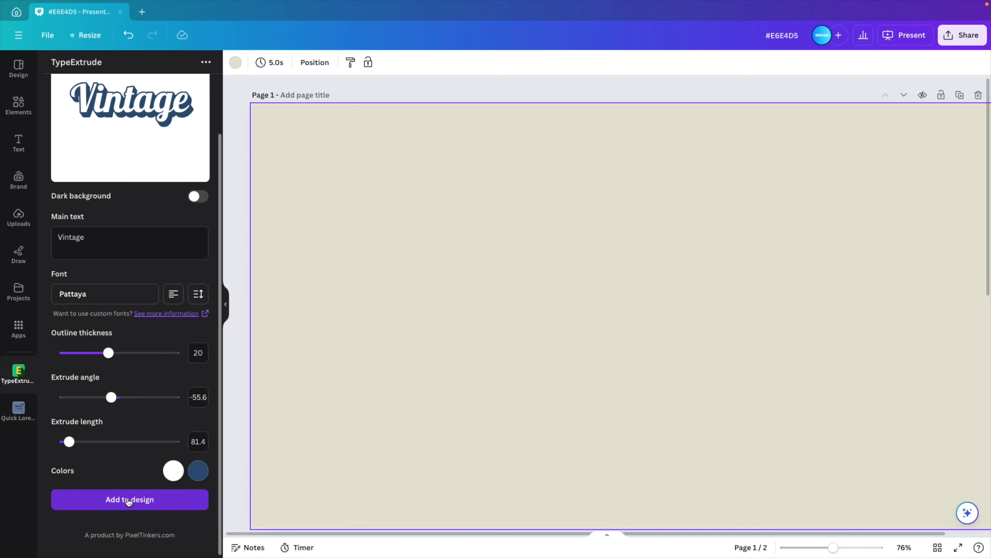
- Move the dark blue Vintage text to the page's upper left, duplicate it below and recolour the copy in the Retro palette's orange-red
drag(608, 338, 483, 348)
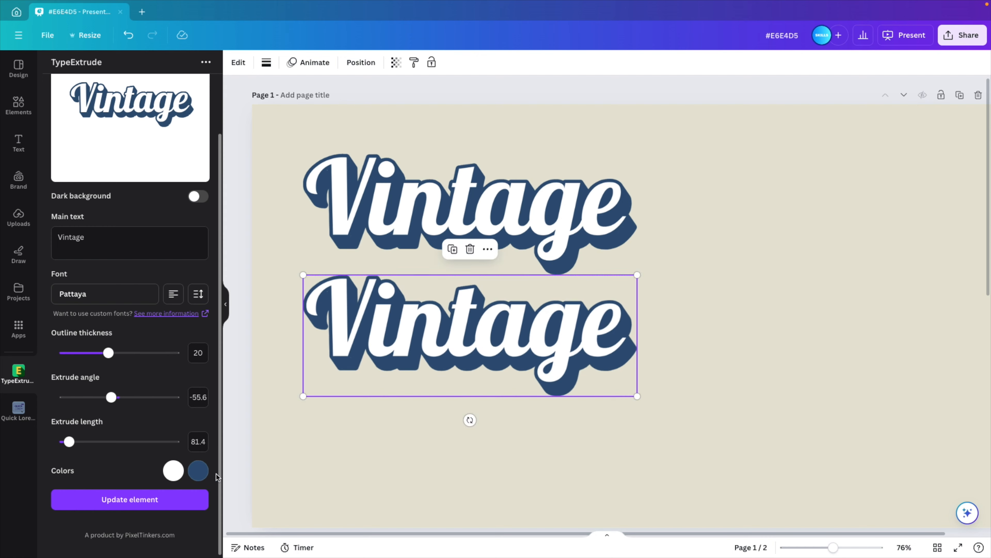
click(198, 471)
scroll(238, 378, down, 5)
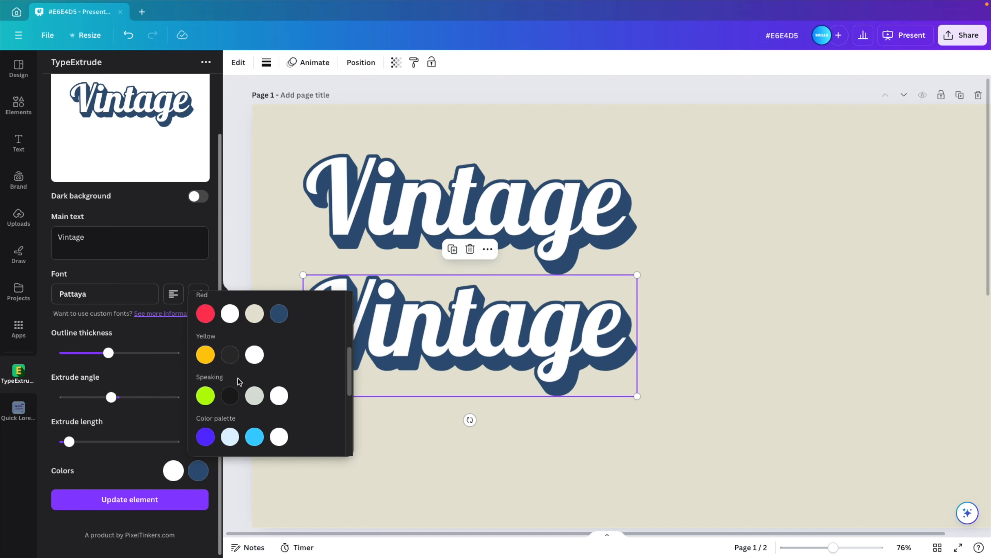
scroll(246, 375, up, 3)
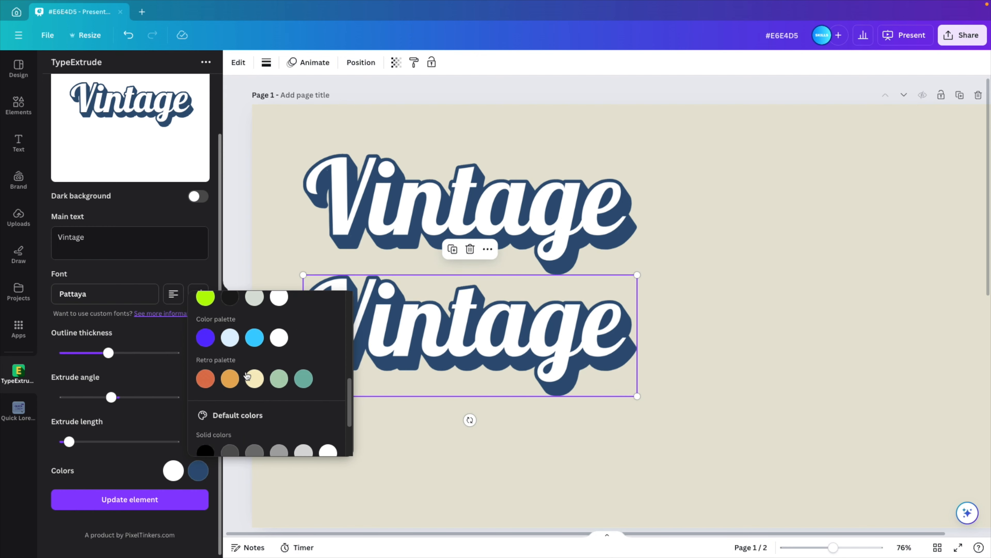
click(206, 379)
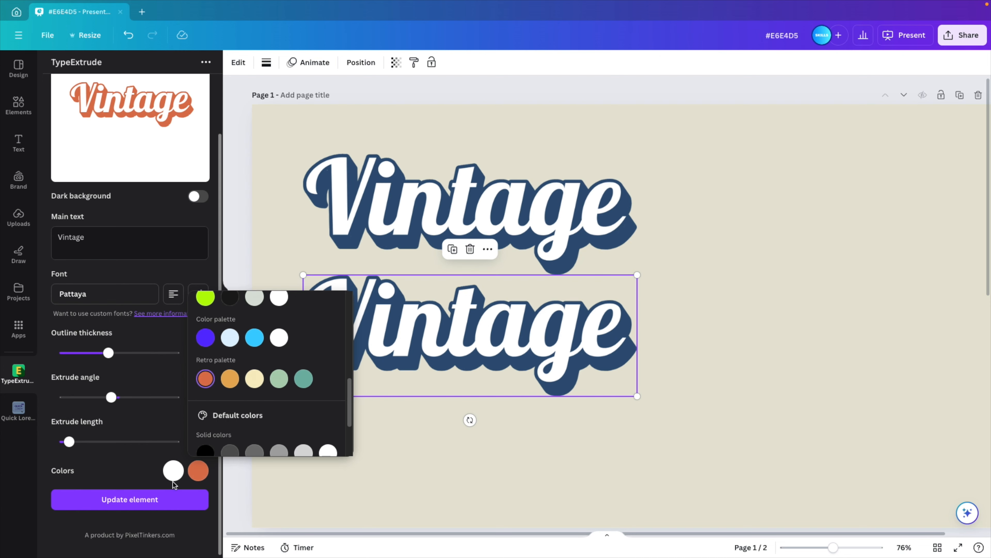
click(141, 502)
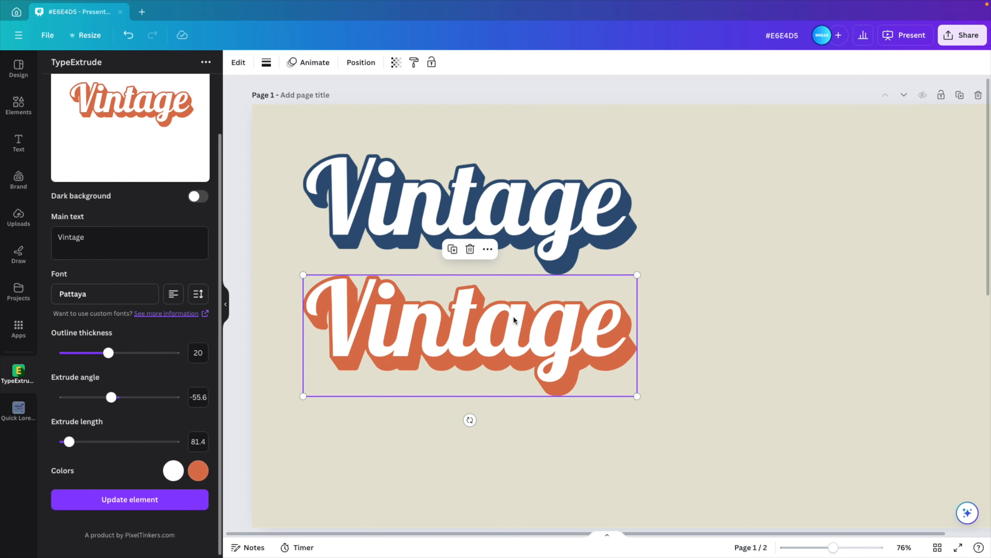
- Duplicate the orange-red Vintage text below and recolour the copy in the Retro palette's golden orange
key(ctrl+d)
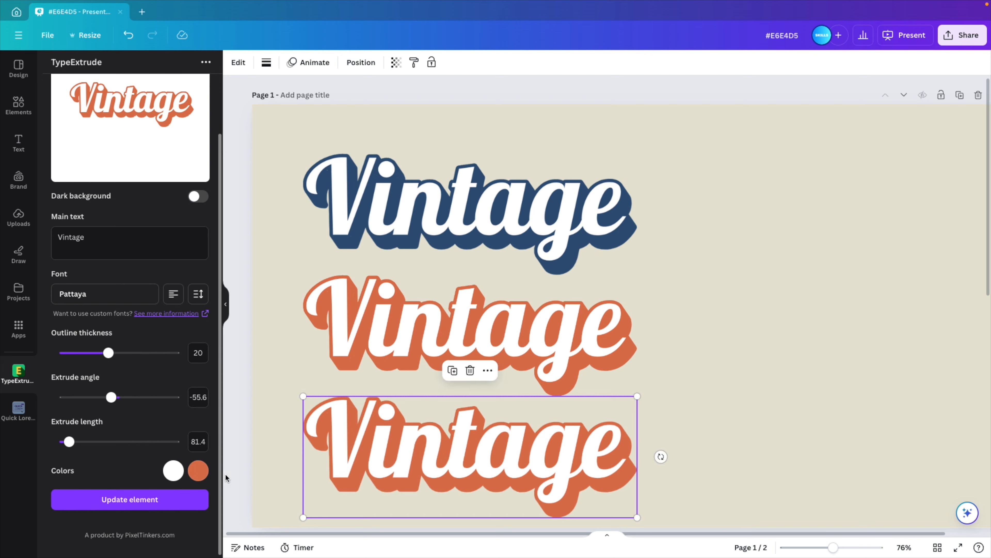
click(203, 477)
scroll(232, 410, down, 5)
click(231, 429)
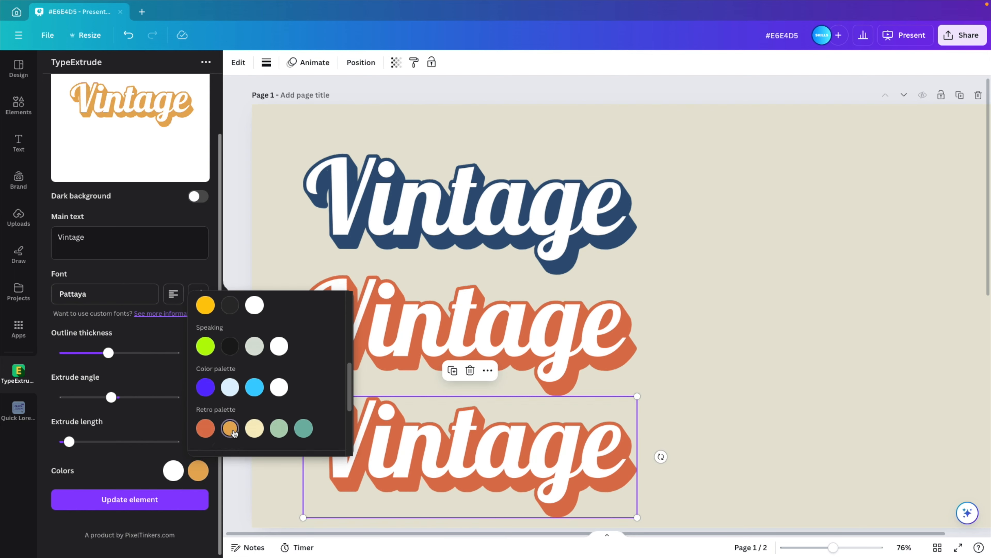
click(146, 504)
click(145, 501)
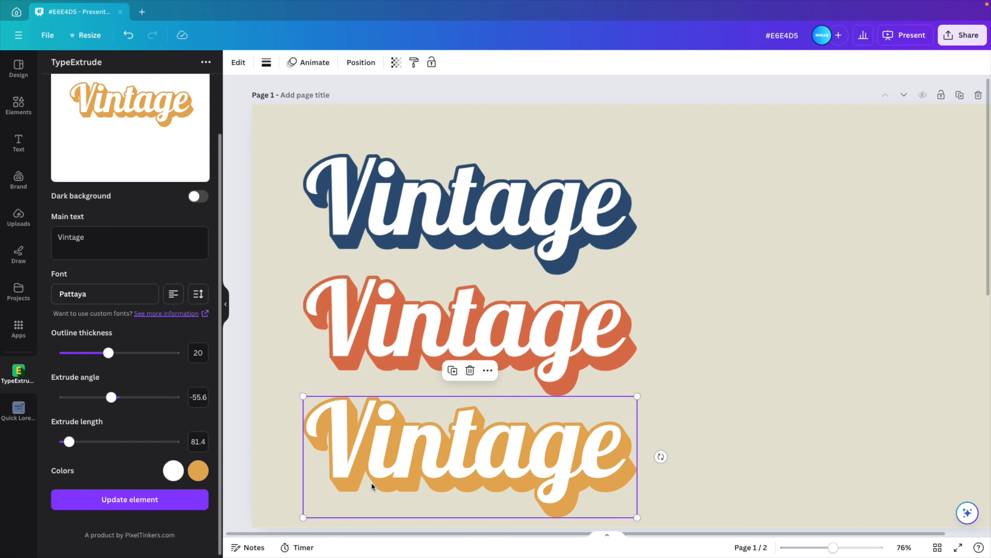
- Duplicate the golden Vintage text, place the copy beside the dark blue one and recolour it in the Retro palette's cream
key(ctrl+d)
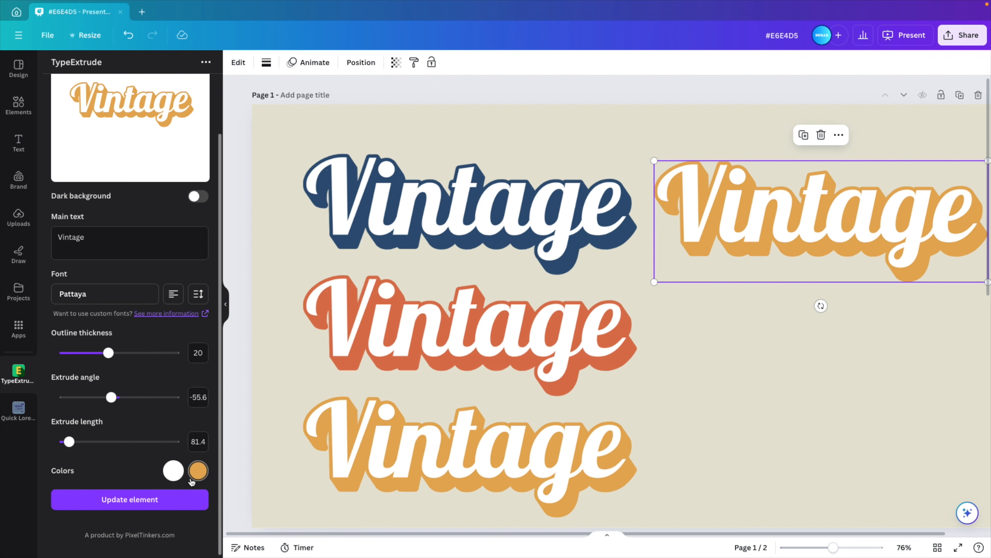
click(198, 470)
click(278, 421)
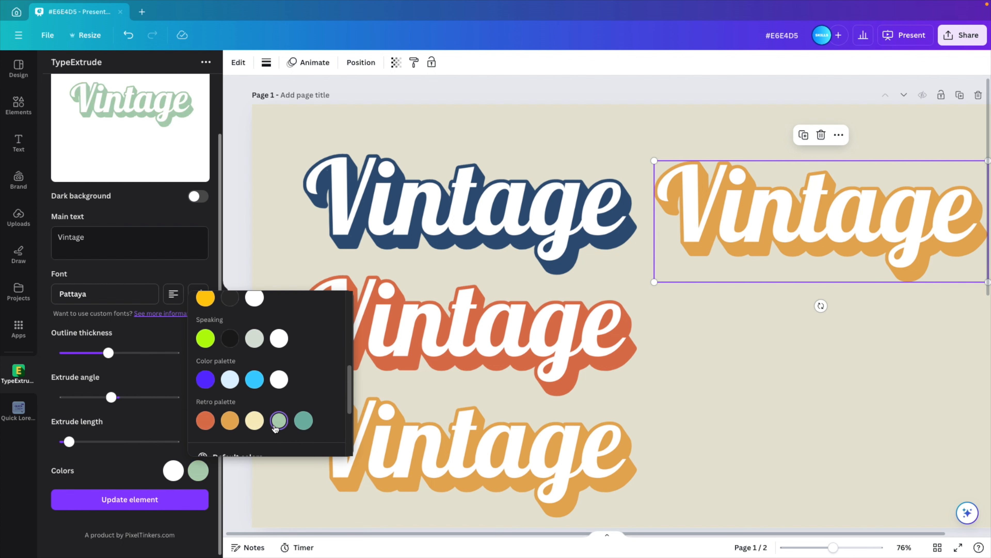
click(254, 420)
click(151, 502)
click(152, 502)
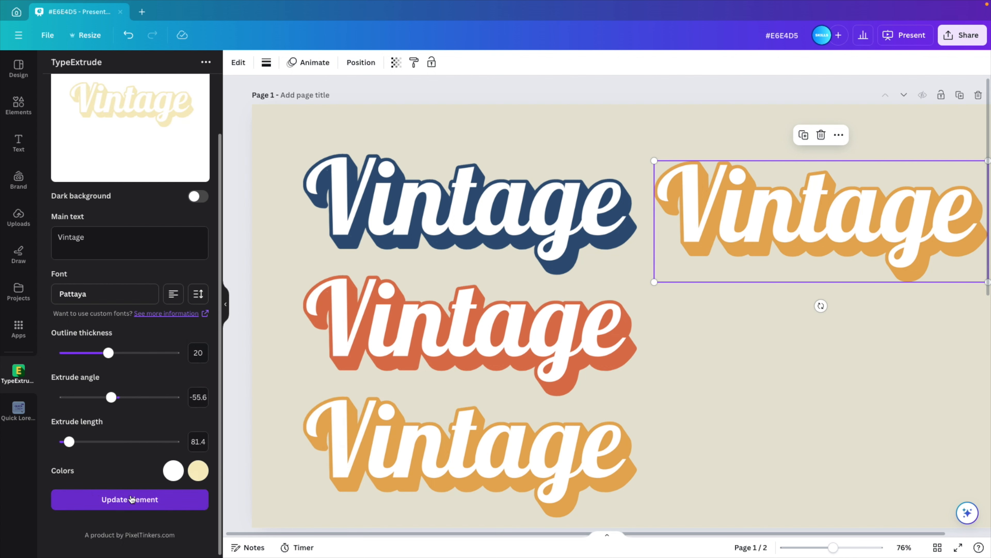
- Duplicate the cream Vintage text below and recolour the copy in the Retro palette's light green
click(199, 470)
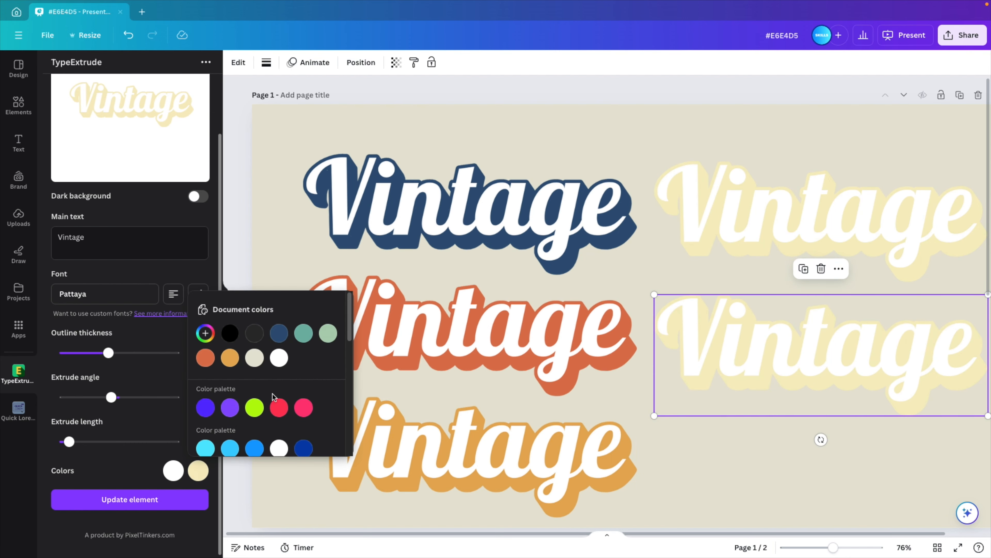
scroll(273, 397, down, 5)
click(283, 430)
click(148, 499)
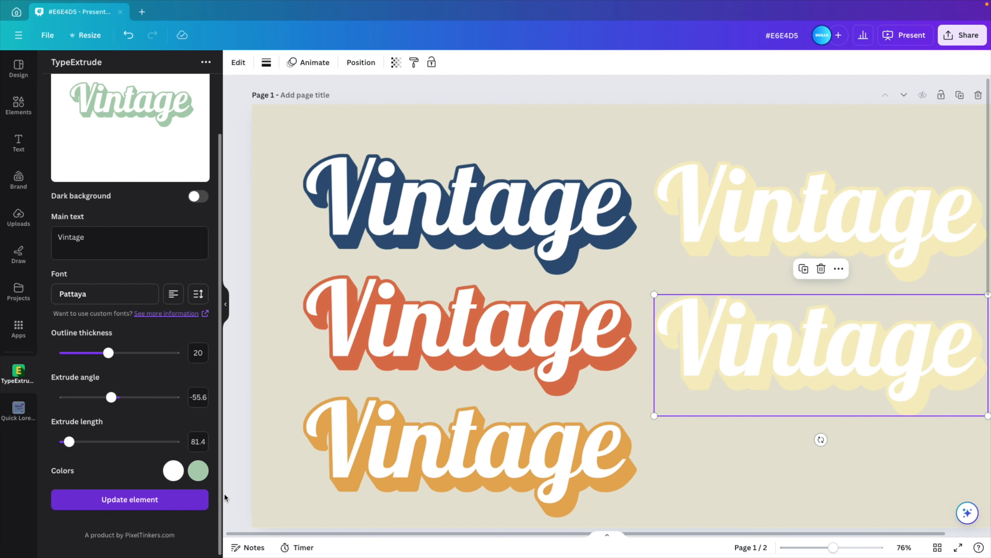
- Duplicate the light green Vintage text below and recolour the copy in the Retro palette's teal
drag(788, 328, 790, 440)
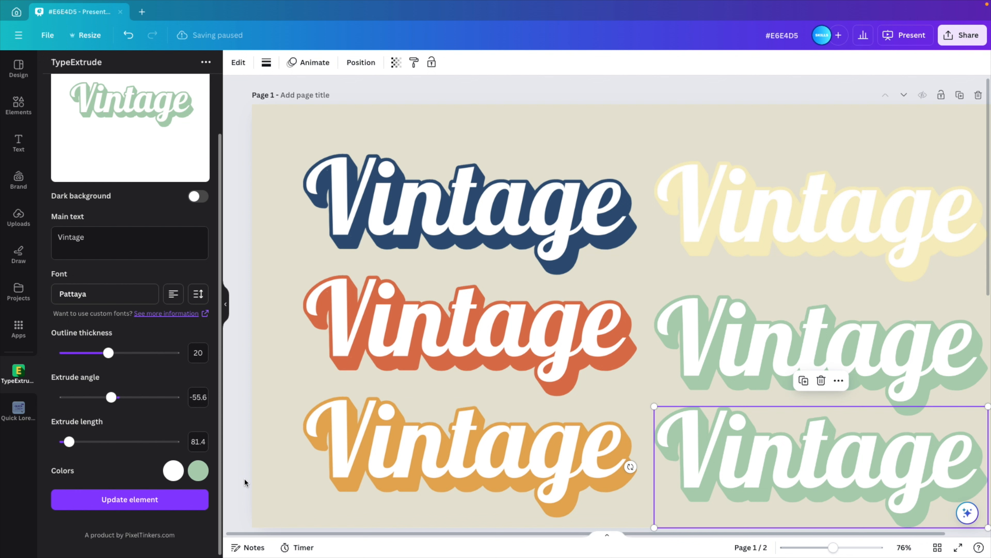
click(198, 469)
scroll(254, 429, down, 1)
click(304, 311)
click(129, 499)
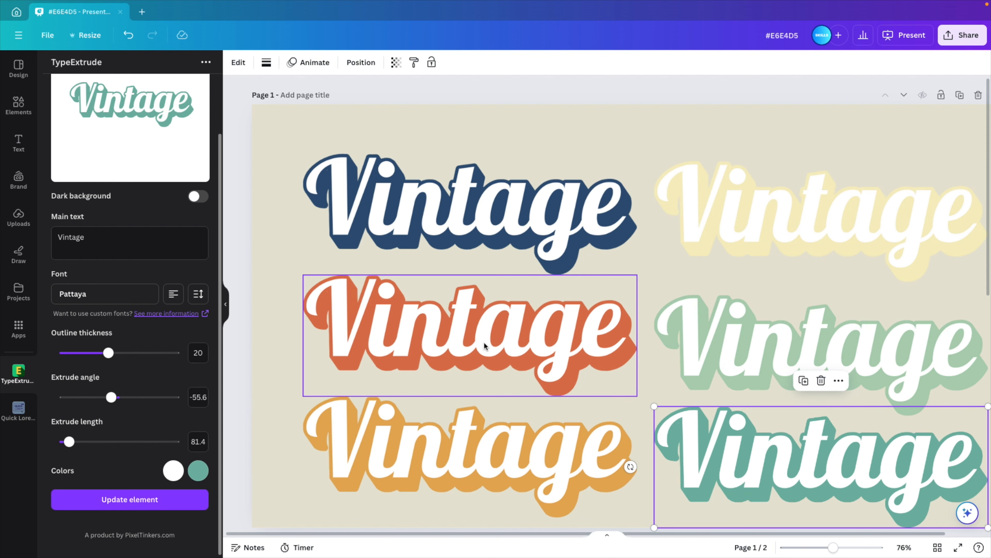
- Reorder the text layers from front to back as dark blue, orange-red, golden, cream, light green and teal
click(356, 61)
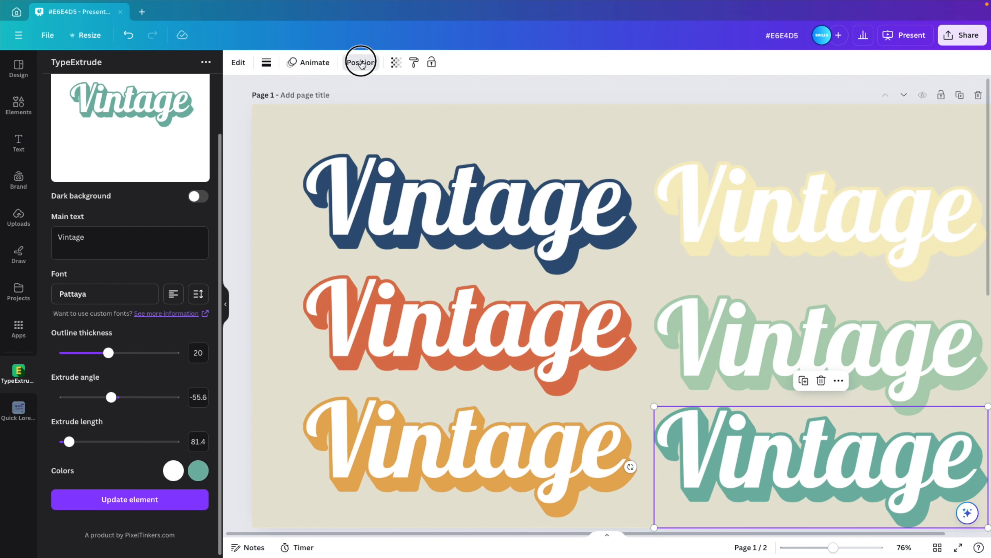
click(172, 66)
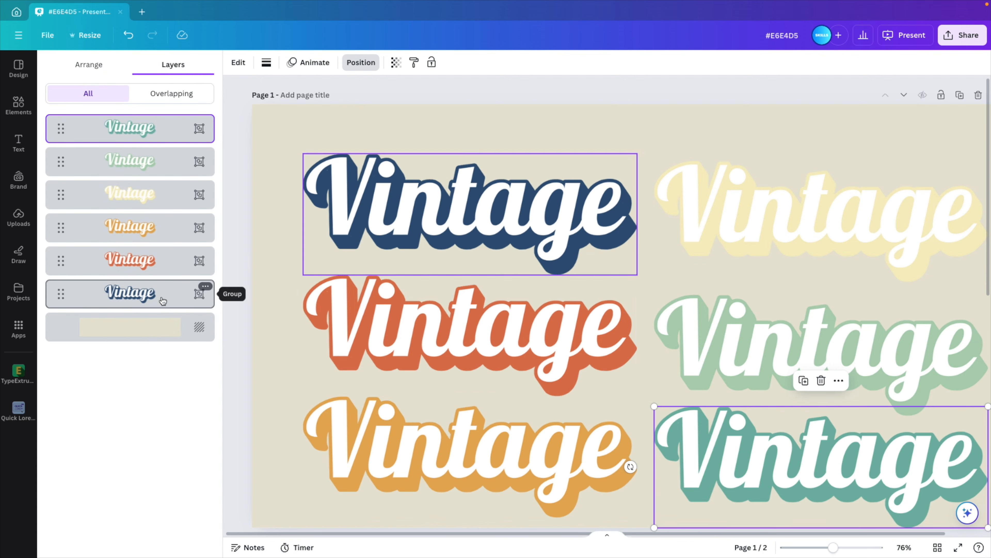
drag(148, 304, 138, 127)
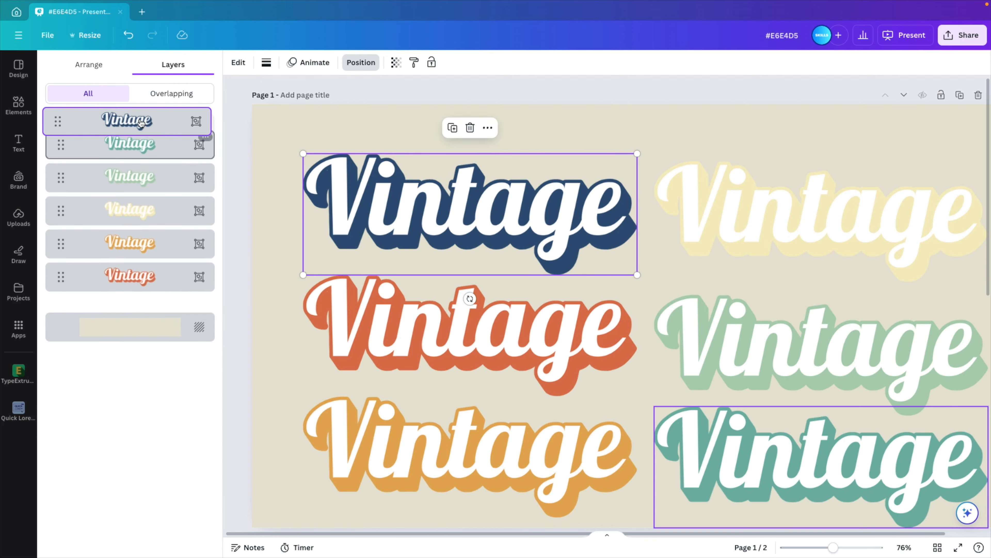
drag(157, 299, 139, 161)
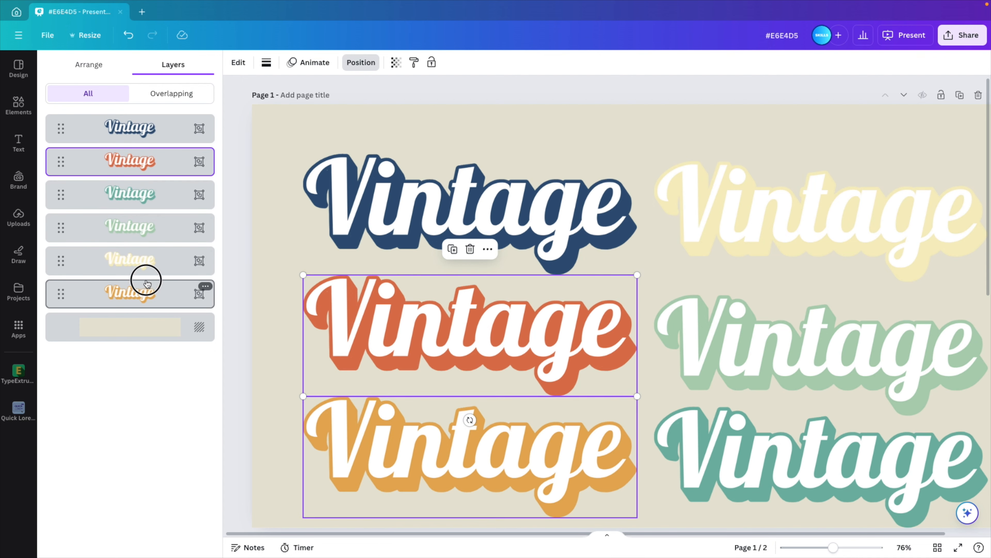
drag(144, 283, 143, 242)
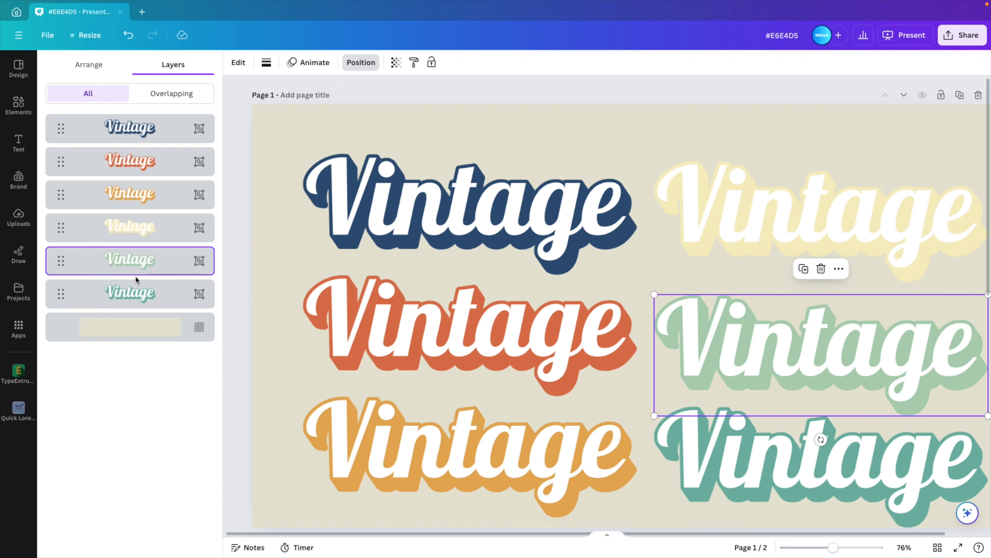
click(357, 62)
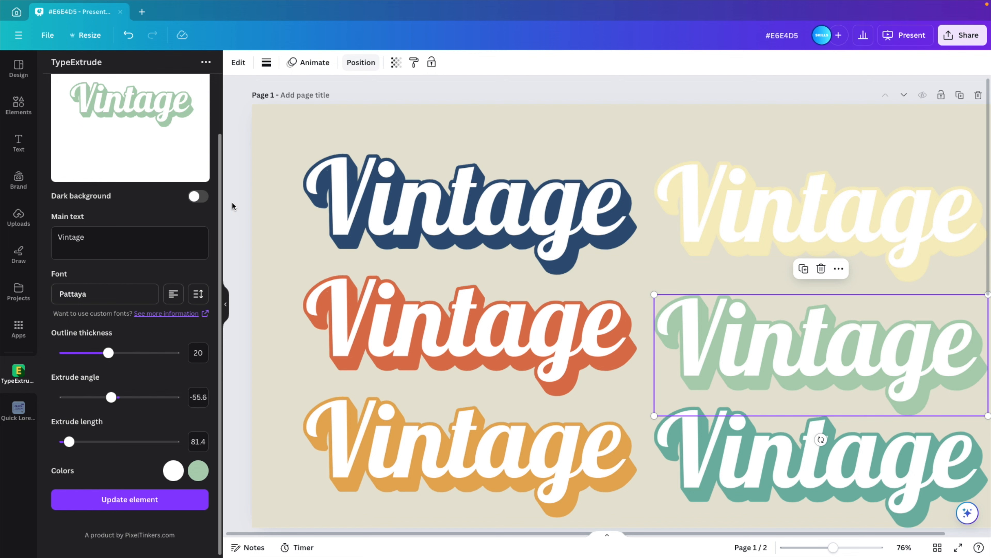
click(225, 304)
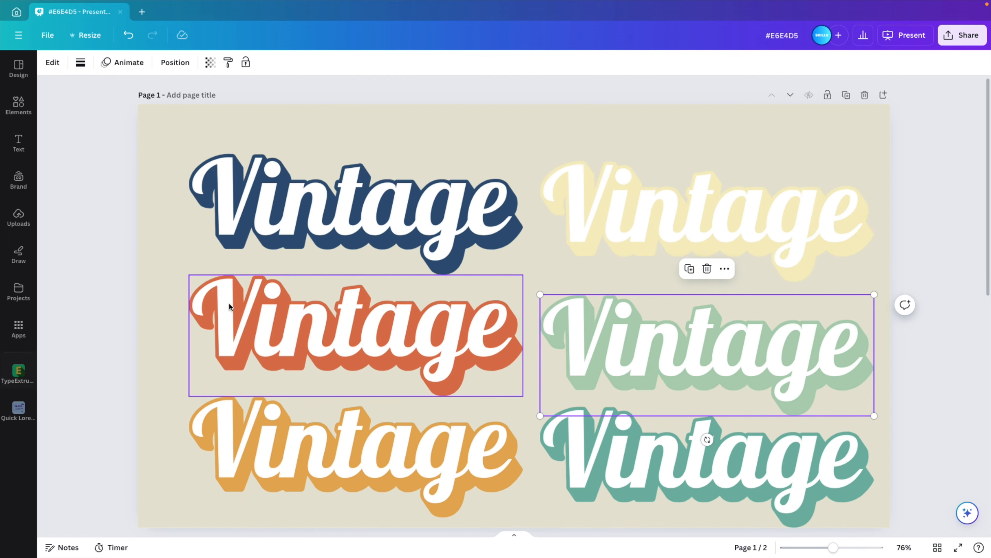
- Move the orange-red Vintage text behind the dark blue one, offset slightly down and to the right
click(152, 308)
click(412, 329)
drag(412, 329, 407, 234)
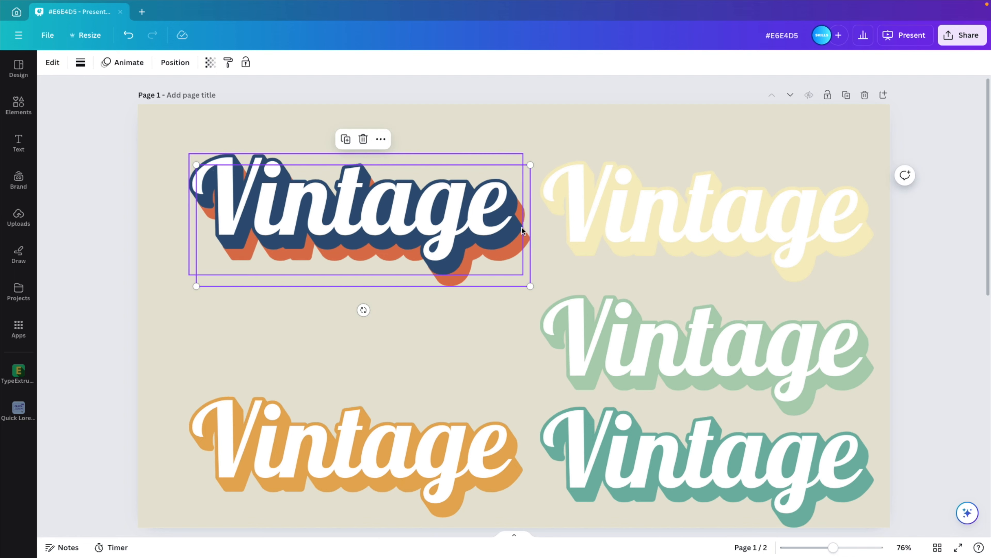
- Stack the golden, cream, light green and teal Vintage texts behind the orange-red one, each offset slightly further down and to the right
mouse_move(512, 281)
mouse_down()
mouse_move(526, 290)
mouse_move(512, 279)
mouse_up()
drag(436, 452, 444, 244)
drag(746, 230, 475, 239)
drag(783, 354, 455, 249)
drag(810, 458, 495, 259)
click(709, 426)
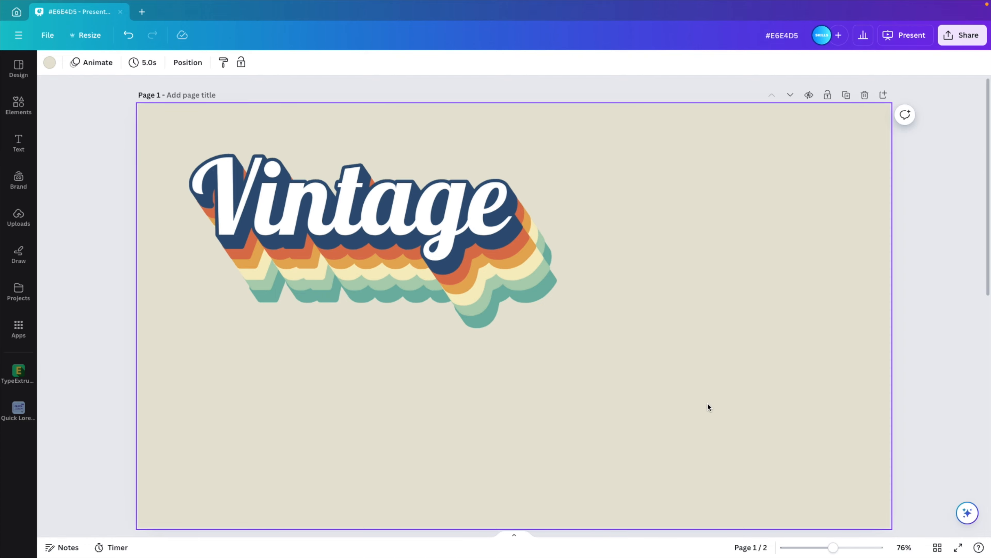
- Select all the stacked Vintage texts together, enlarge them and centre them on page 1
drag(708, 406, 363, 180)
drag(394, 257, 524, 290)
drag(700, 376, 810, 431)
drag(642, 329, 533, 332)
click(843, 349)
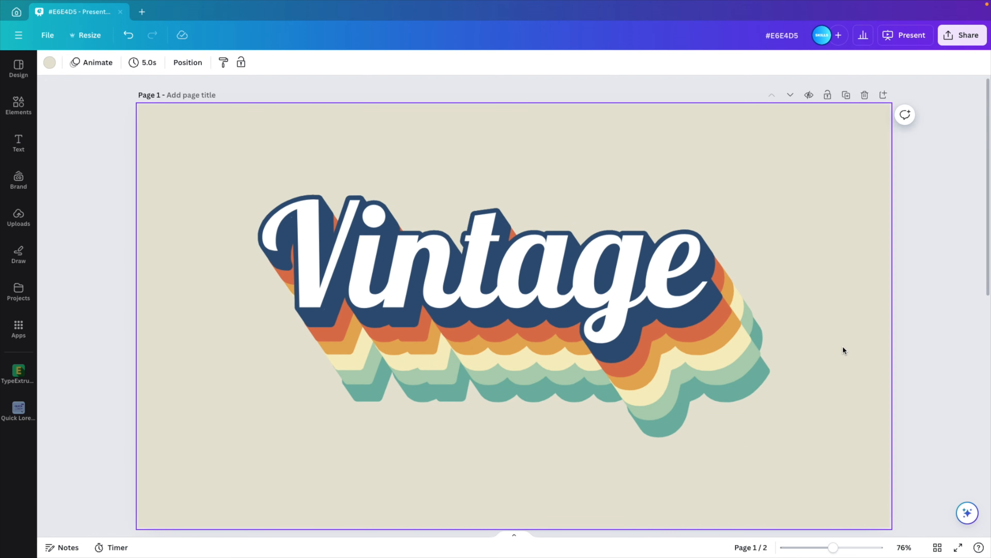
- Search the elements library for "vintage" and show all matching graphics
click(20, 104)
click(110, 68)
text(vintage)
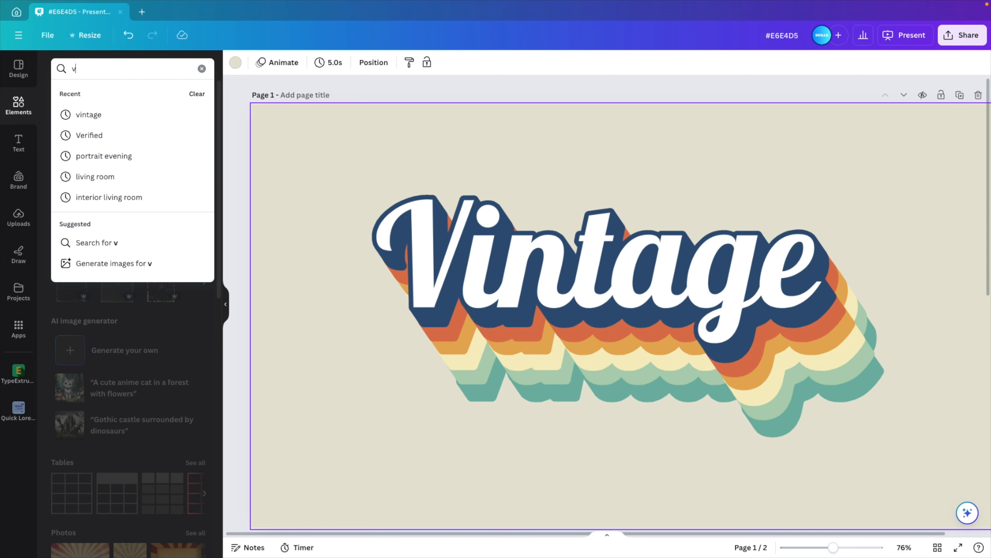
key(Return)
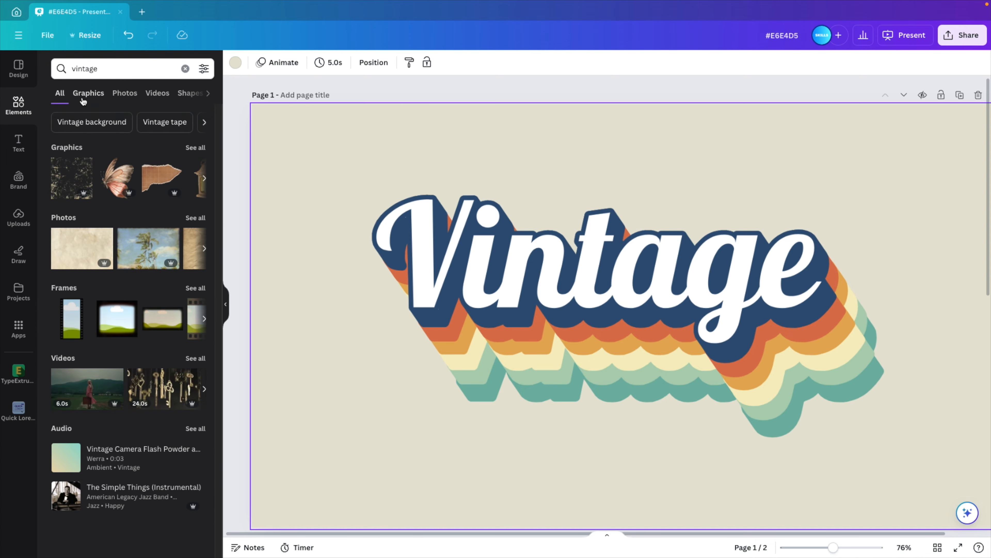
click(198, 149)
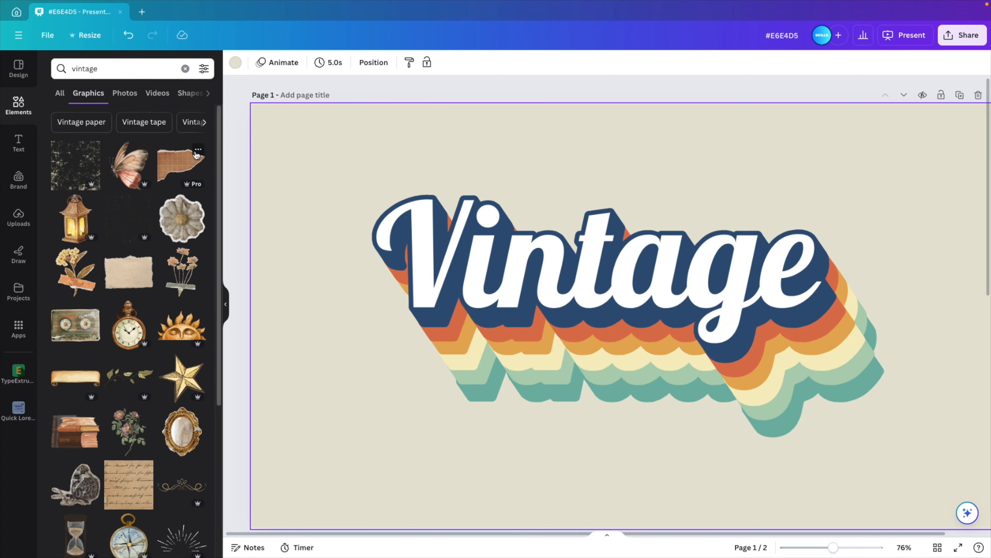
- Add the dark speckled grunge texture graphic to page 1, enlarge it and place it over the start of the Vintage text
click(135, 220)
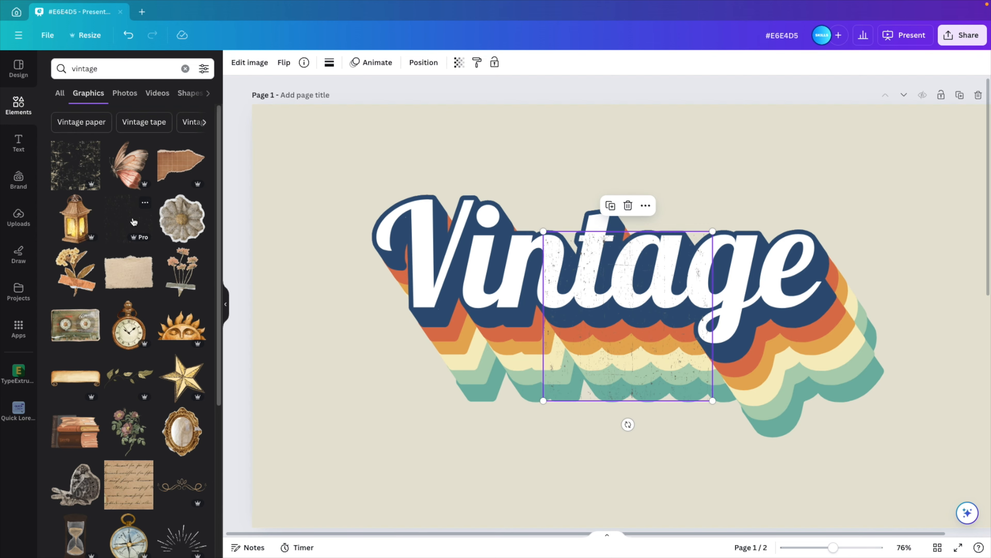
drag(613, 281, 547, 310)
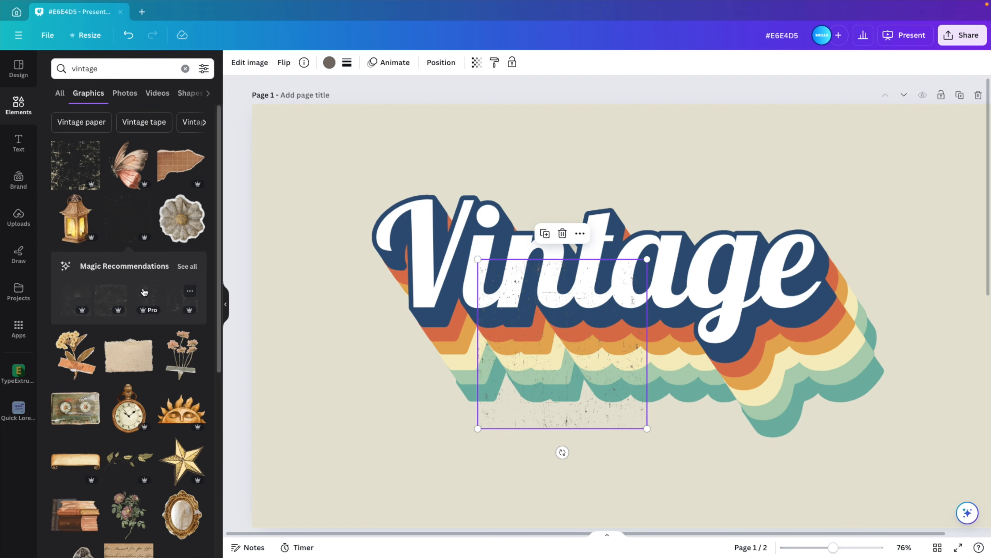
drag(589, 355, 483, 344)
drag(541, 415, 633, 508)
drag(571, 429, 470, 379)
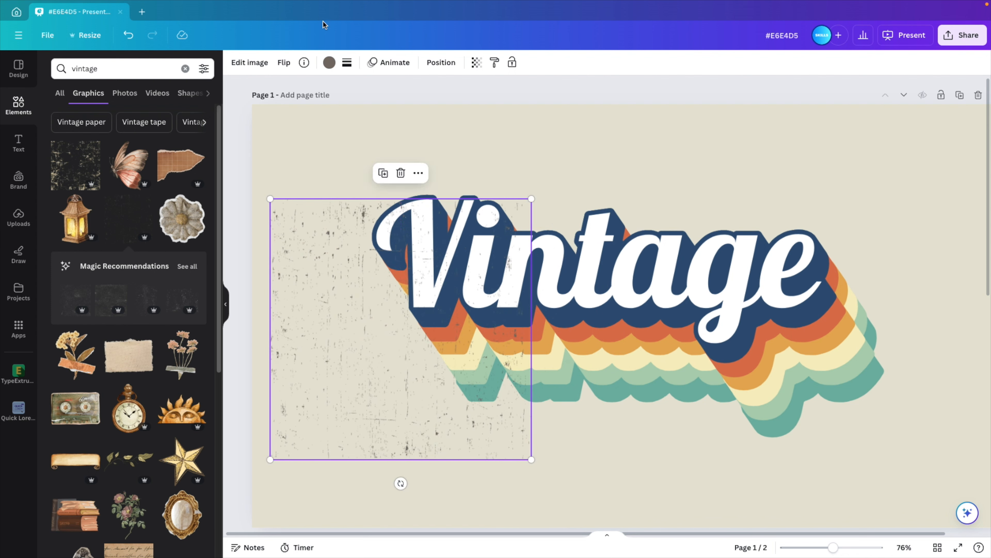
- Try the speckled texture in the page's beige, and recolour it white
click(330, 63)
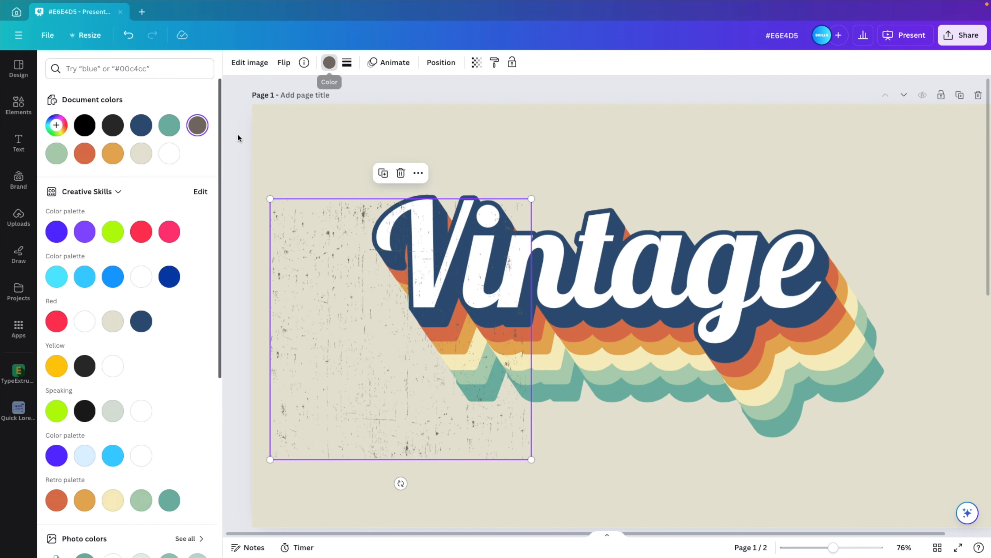
click(144, 155)
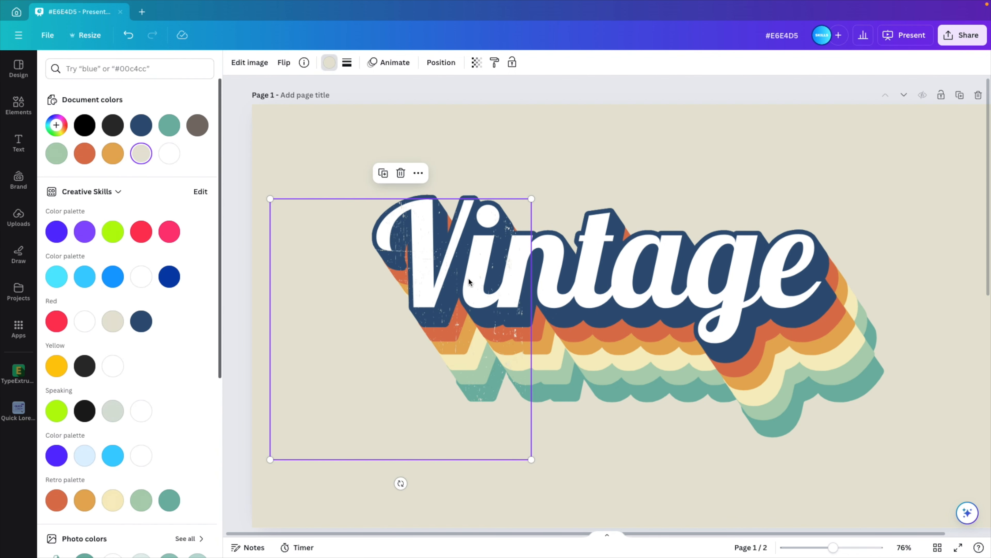
click(141, 278)
- Align the speckled texture with the top-left corner of page 1 and enlarge it to cover the whole page
scroll(566, 328, down, 2)
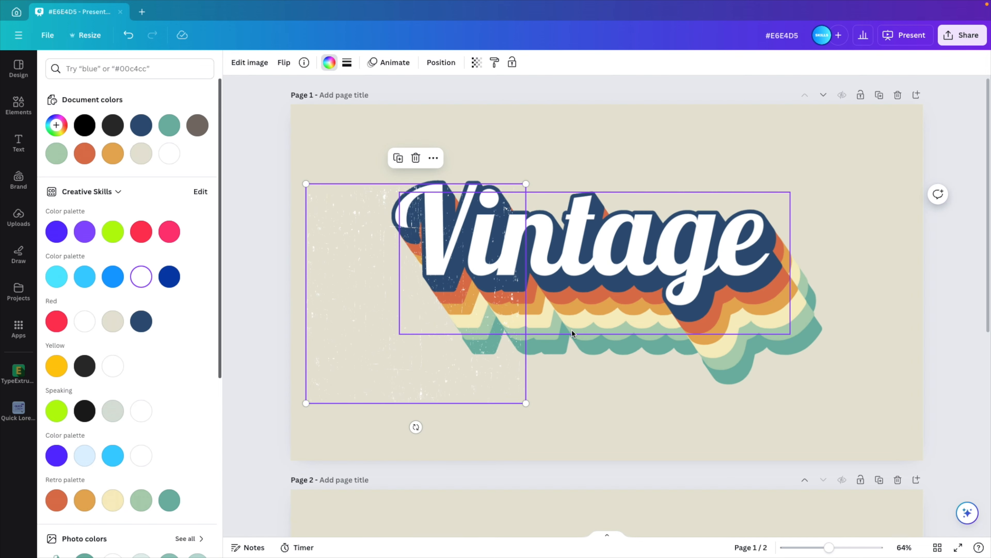
drag(429, 280, 414, 190)
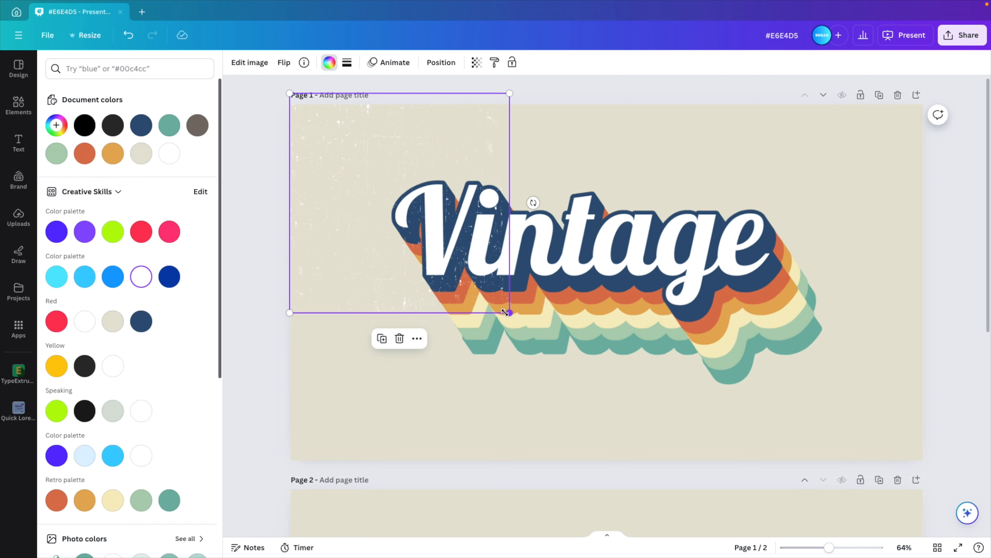
drag(509, 310, 960, 549)
mouse_move(897, 351)
mouse_down()
mouse_move(923, 390)
mouse_move(901, 349)
mouse_up()
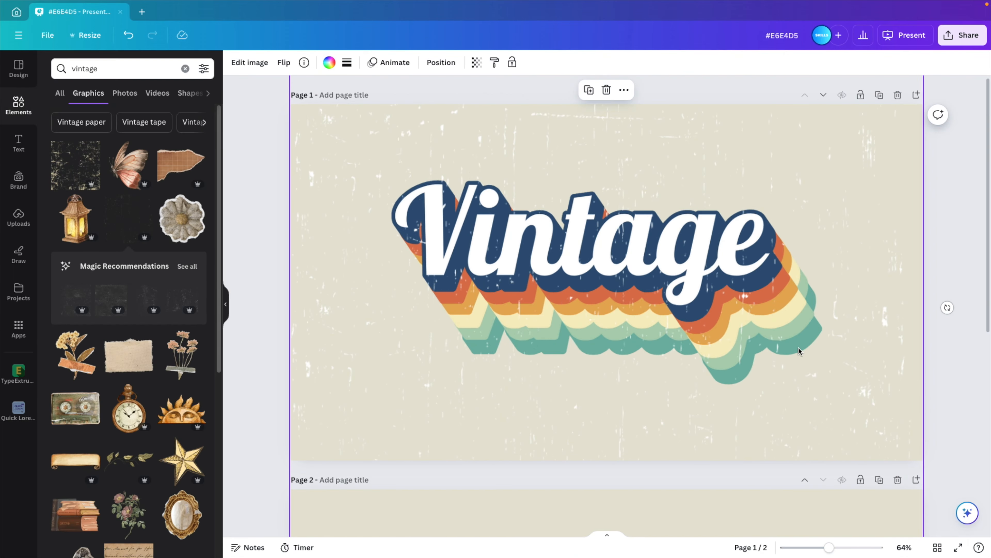
- Show all Magic Recommendations for the speckled texture and delete that texture from page 1
click(180, 269)
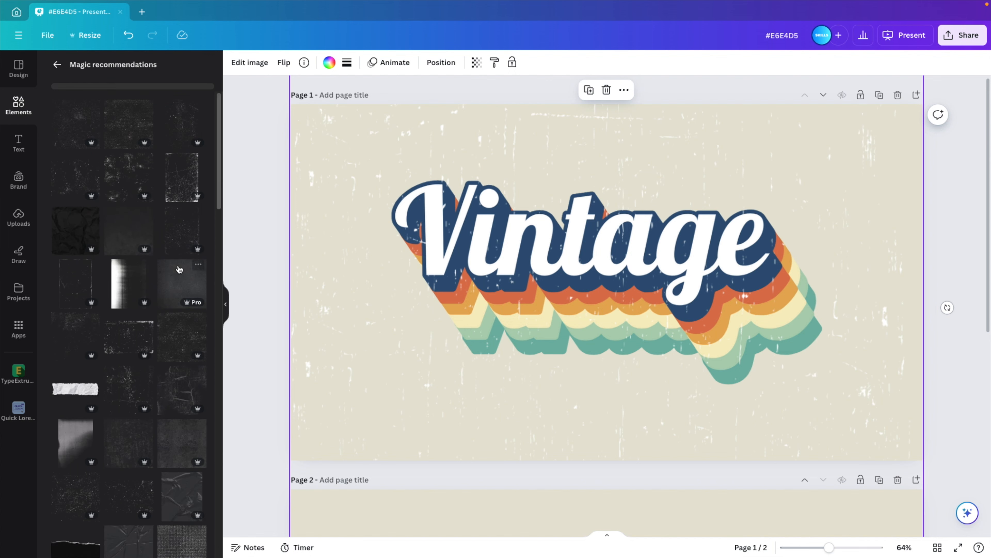
scroll(136, 326, down, 1)
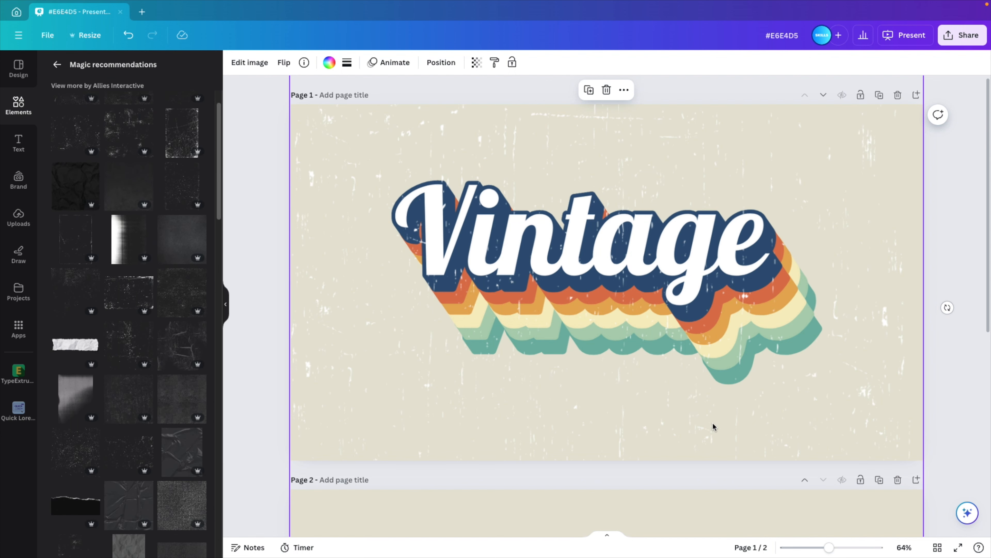
key(Delete)
scroll(135, 345, down, 3)
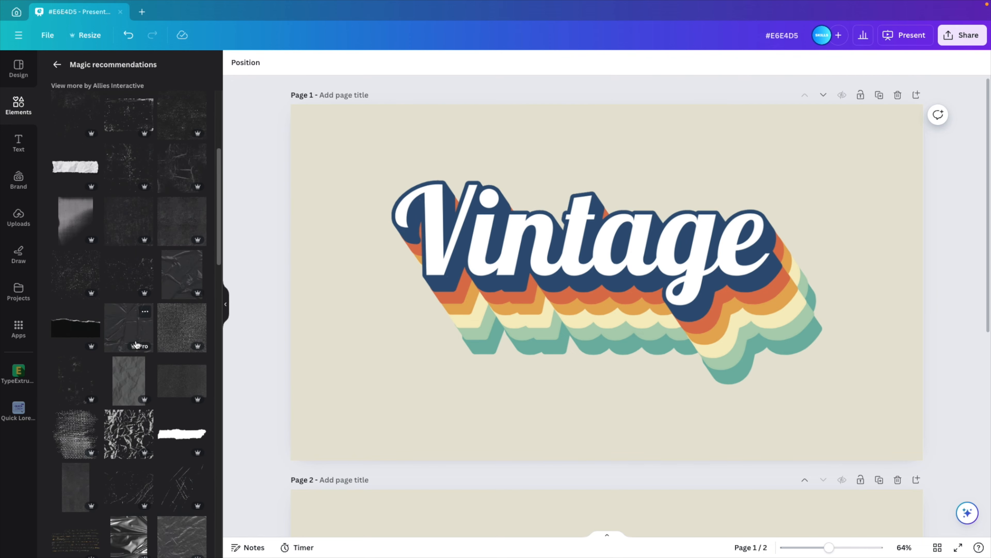
scroll(137, 344, down, 5)
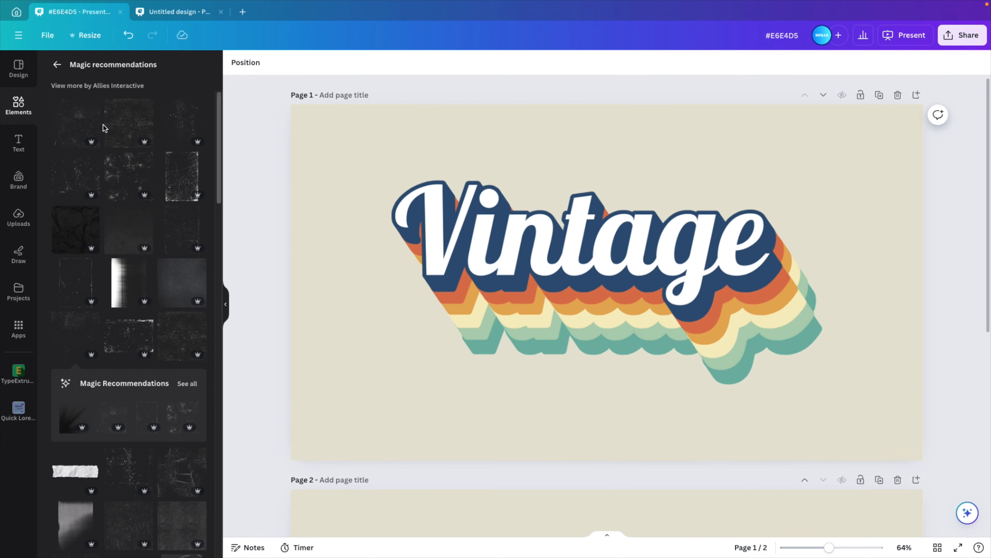
- Cover page 1 with a patchy, scratched grunge texture from the recommendations and recolour it white (#ffffff)
click(74, 336)
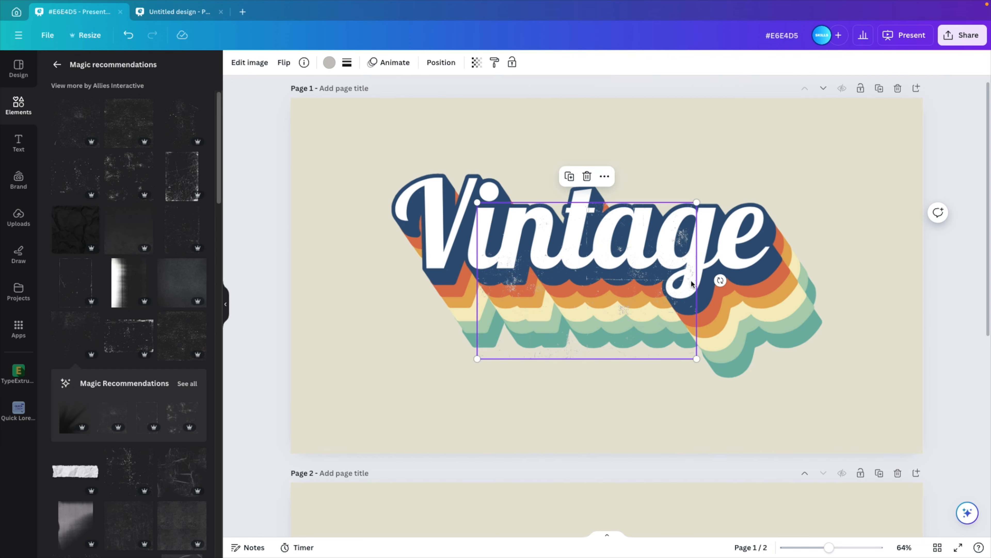
drag(701, 198, 957, 93)
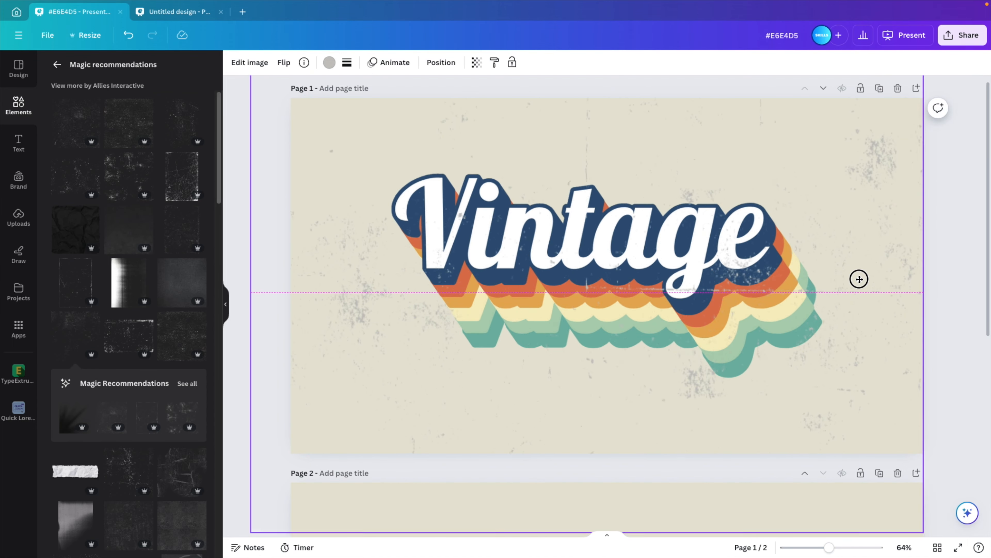
mouse_move(858, 279)
mouse_down()
mouse_move(866, 315)
mouse_move(866, 264)
mouse_up()
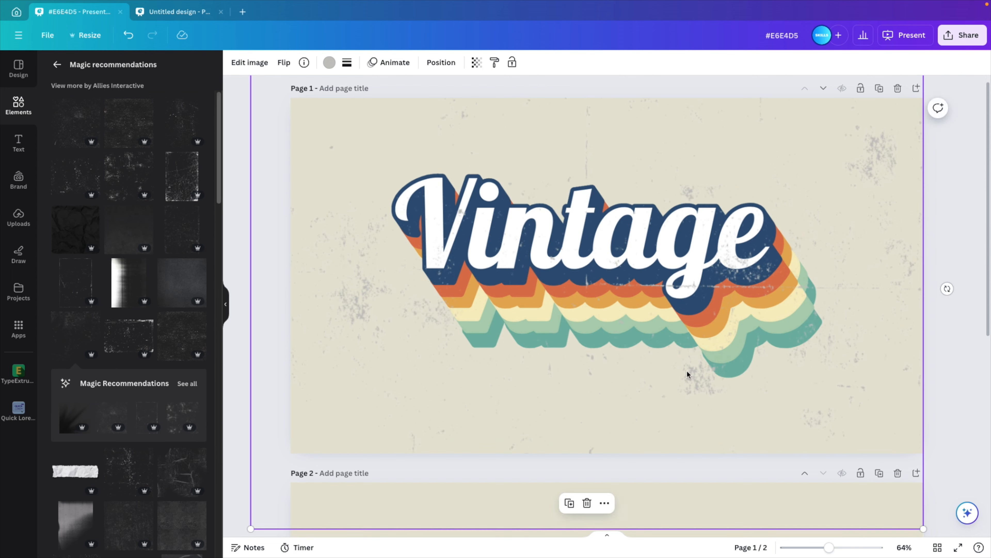
click(329, 62)
click(170, 153)
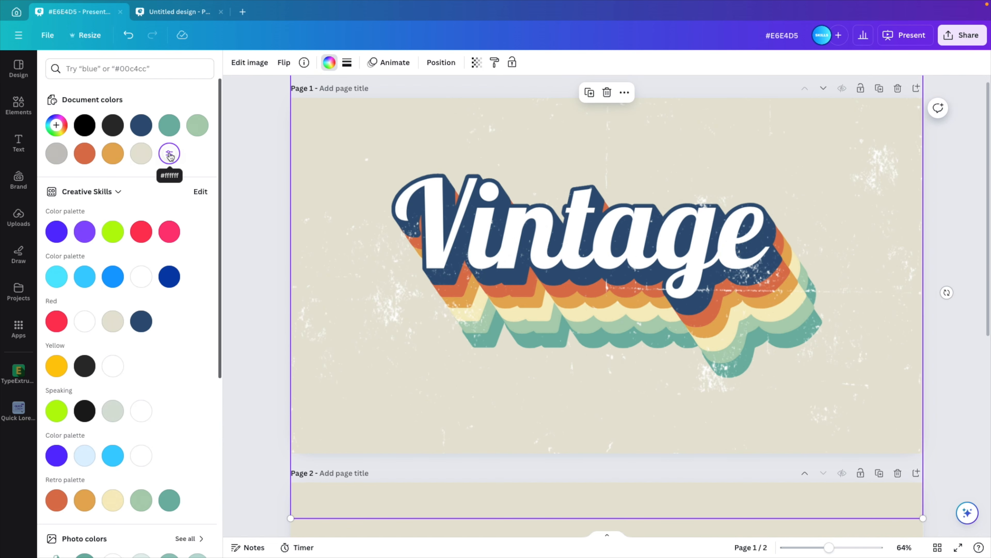
- Flip the white grunge texture vertically and reposition it so its patches sit differently over the Vintage text
click(284, 63)
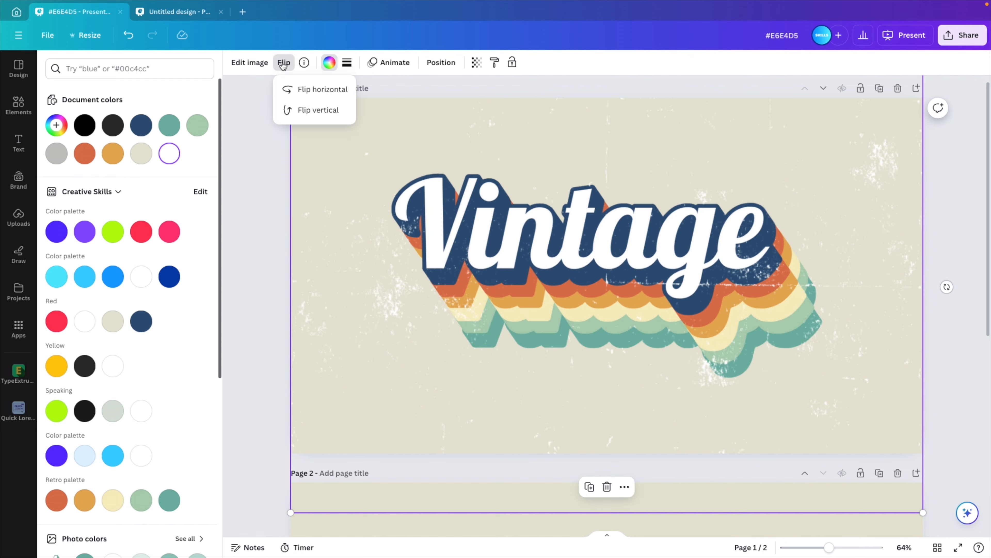
click(308, 89)
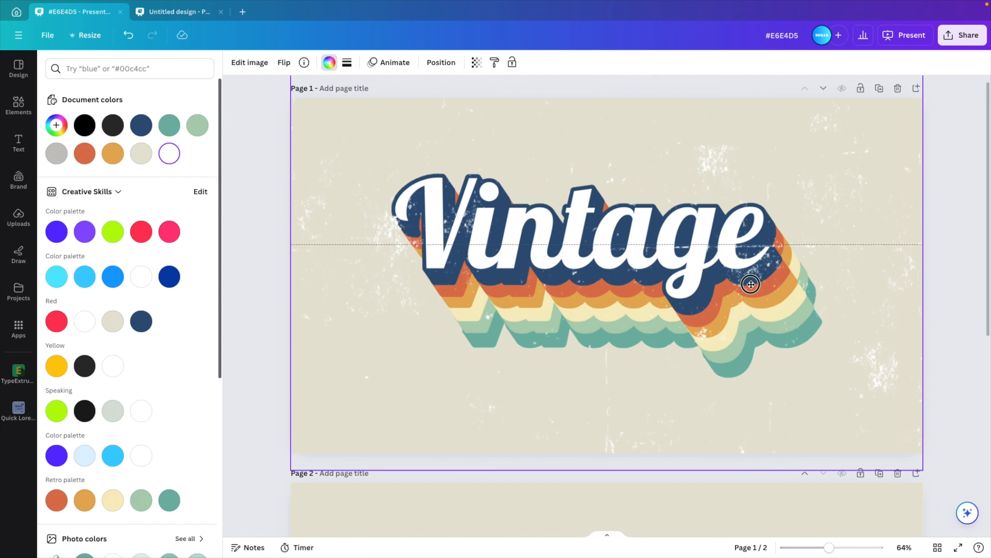
click(759, 277)
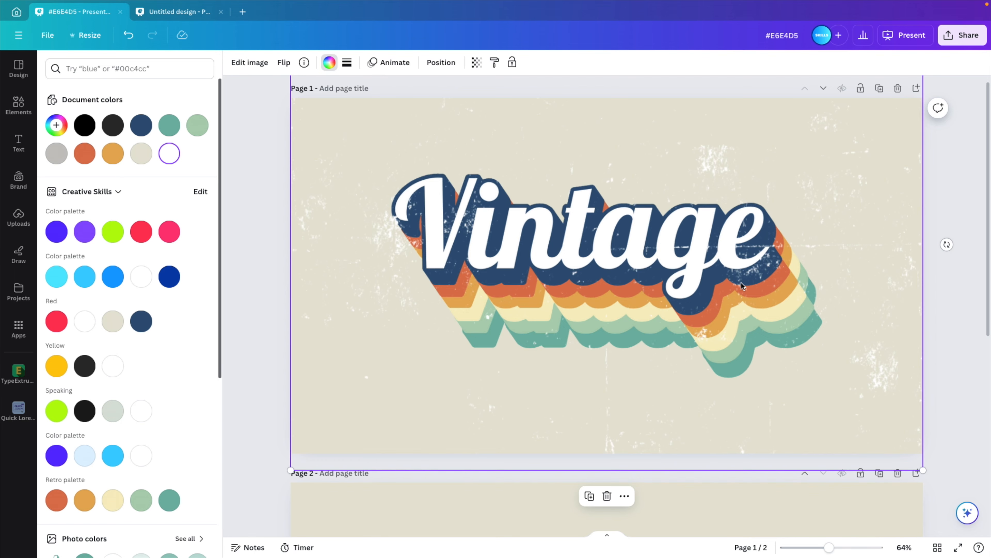
drag(762, 286, 770, 332)
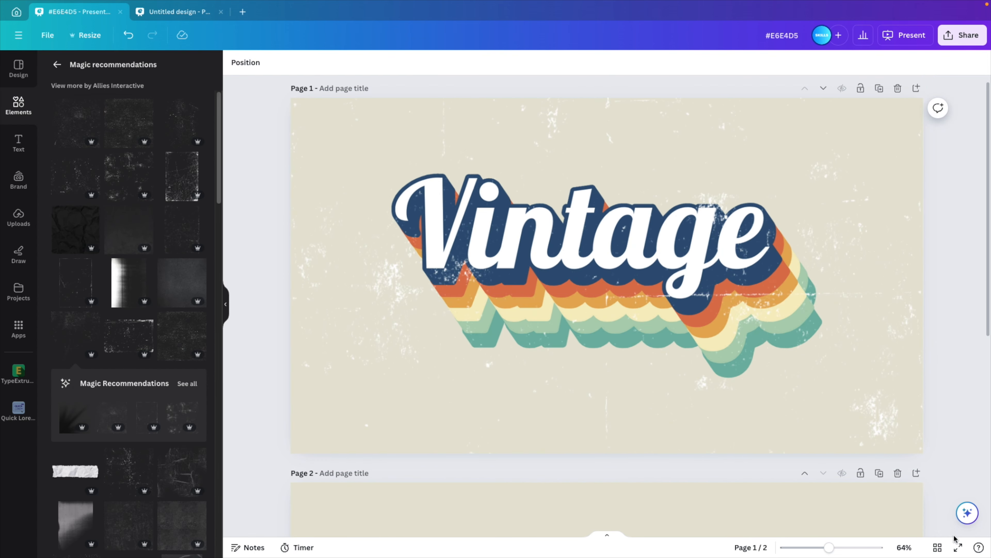
- Preview page 1 in full screen
click(958, 547)
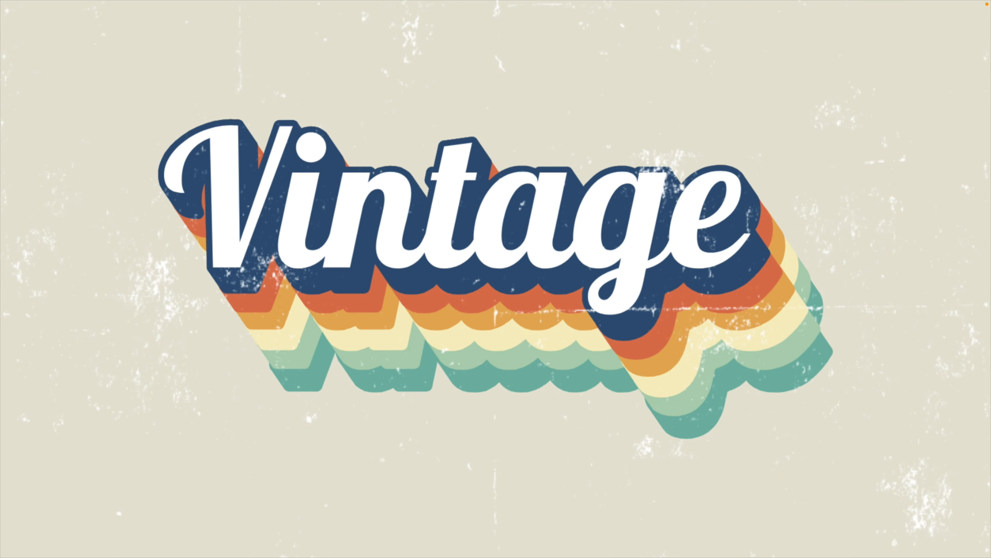